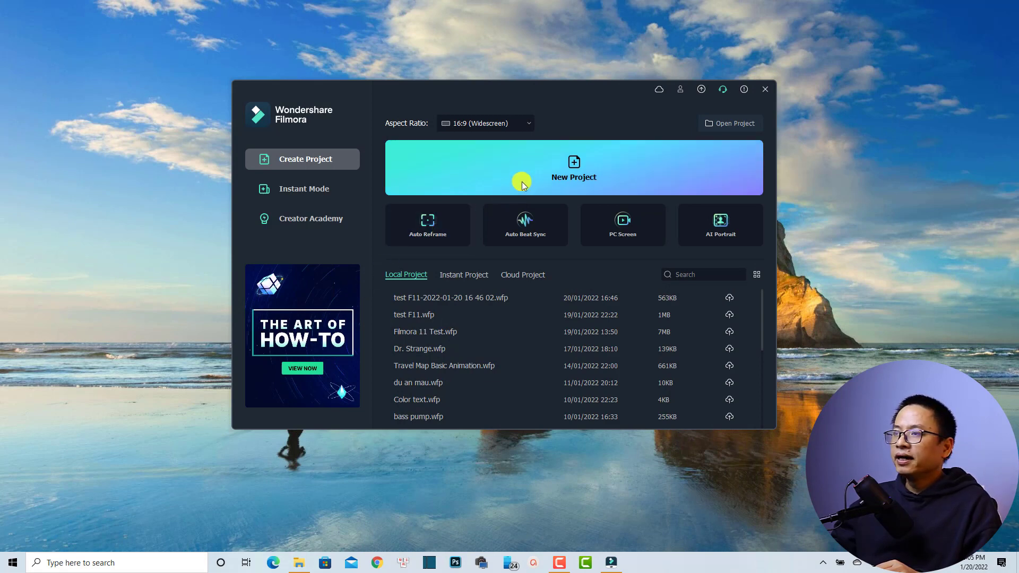
Create a new project and add the 27-second tiger clip from Stock Media > Downloads to the timeline
left_click(560, 172)
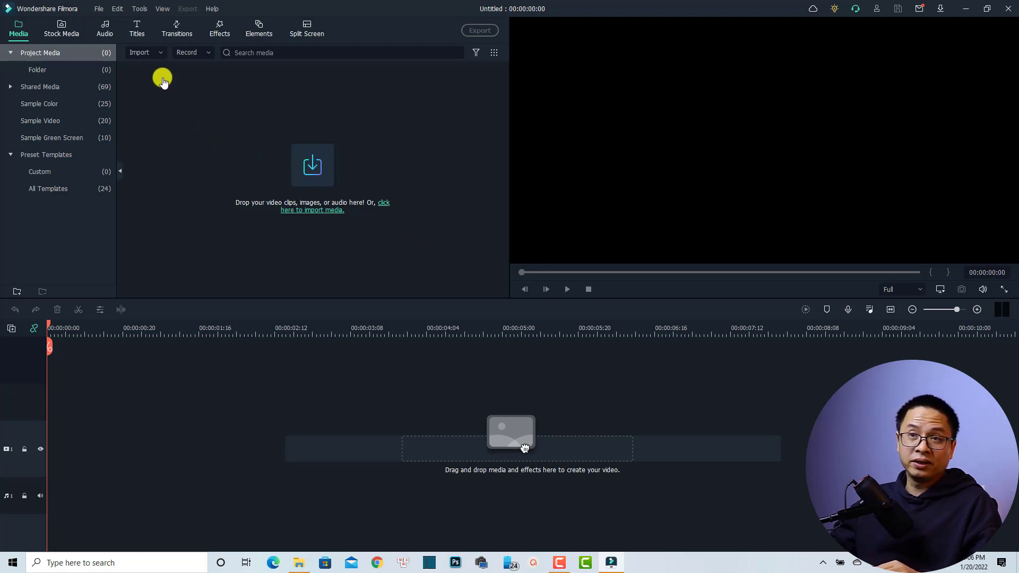
left_click(62, 33)
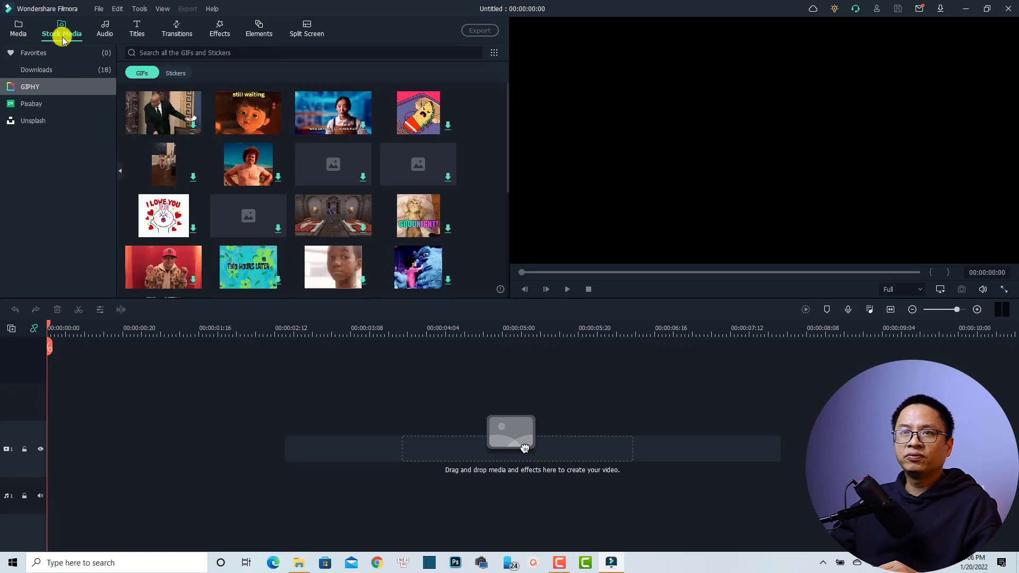
left_click(41, 71)
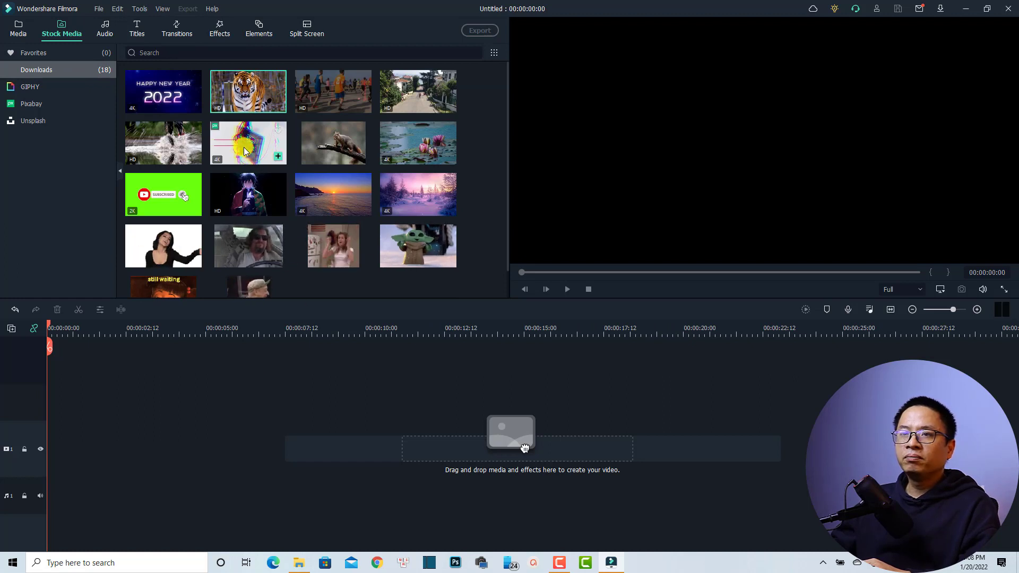
mouse_move(233, 101)
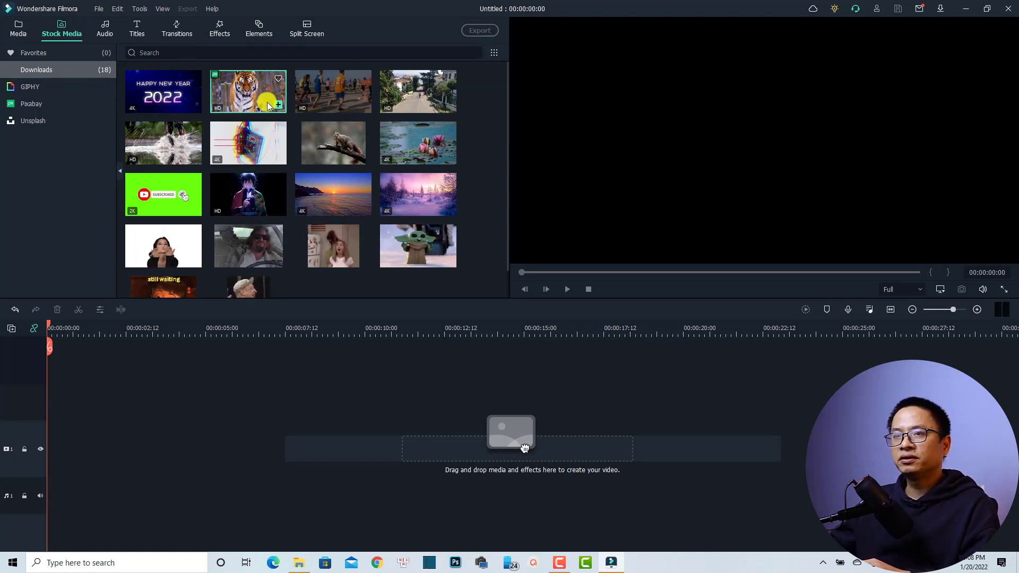
mouse_move(277, 110)
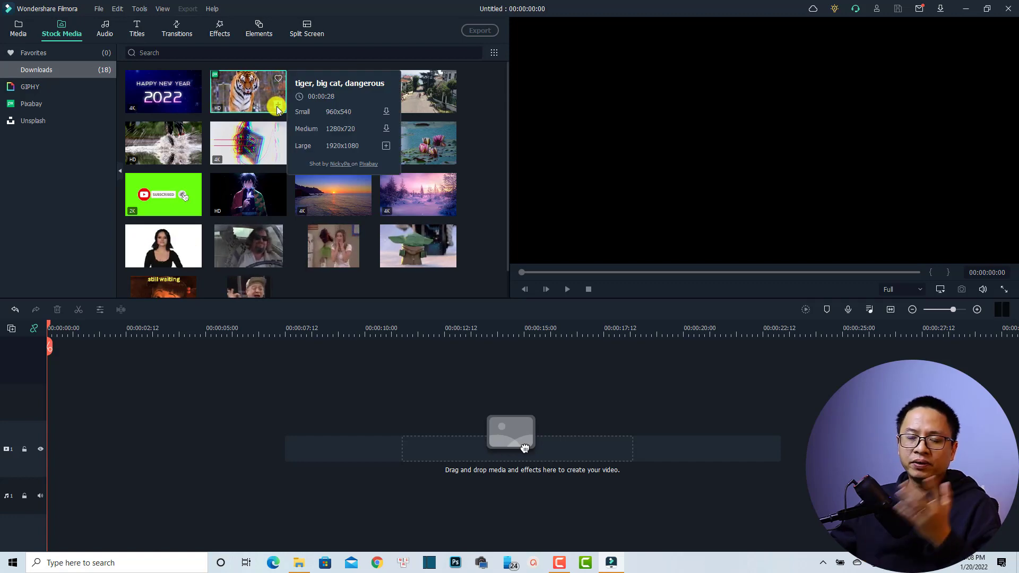
left_click(277, 109)
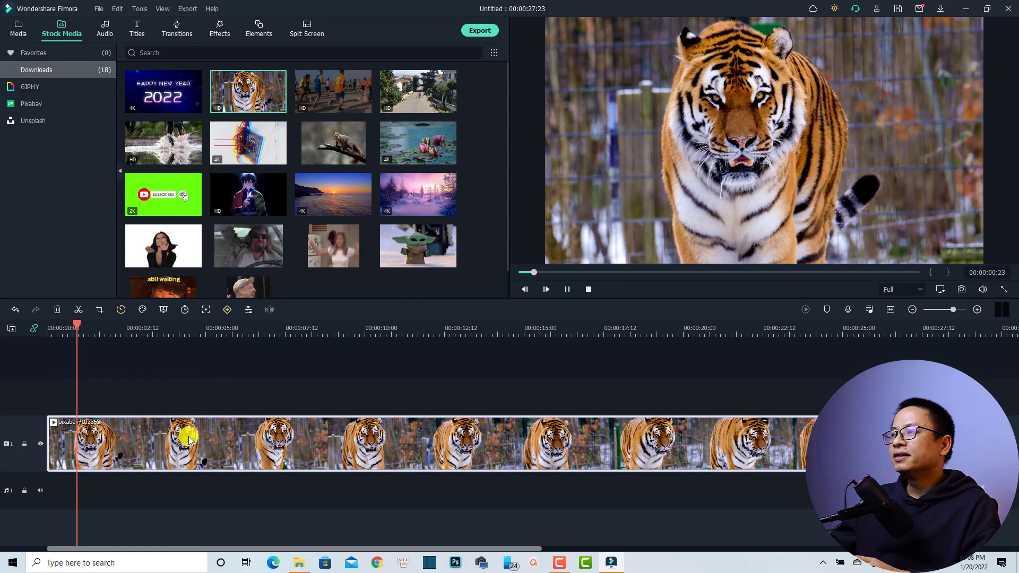
key("space")
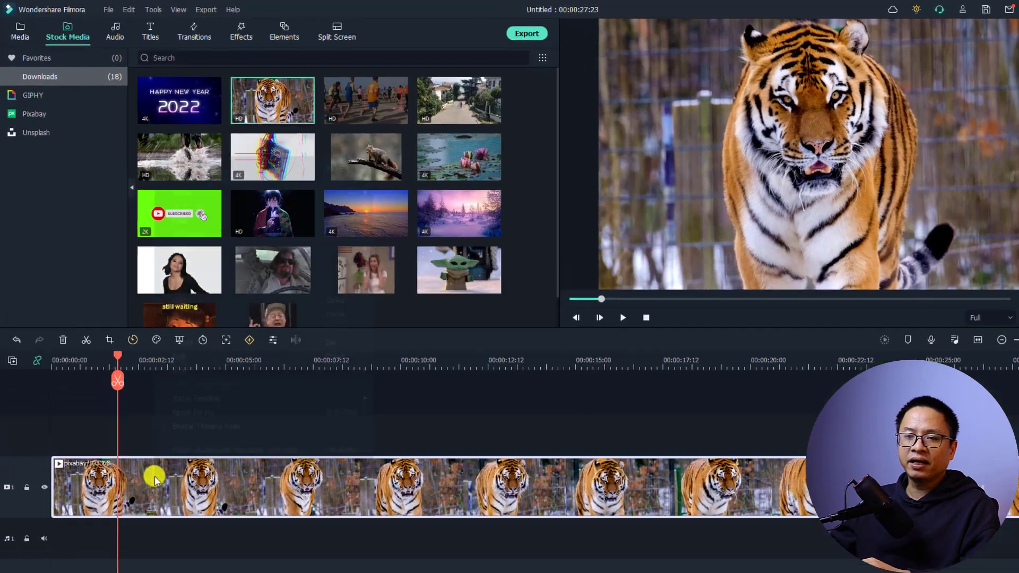
Check the tiger clip's right-click menu, then open its Speed > Speed Ramping settings
right_click(141, 436)
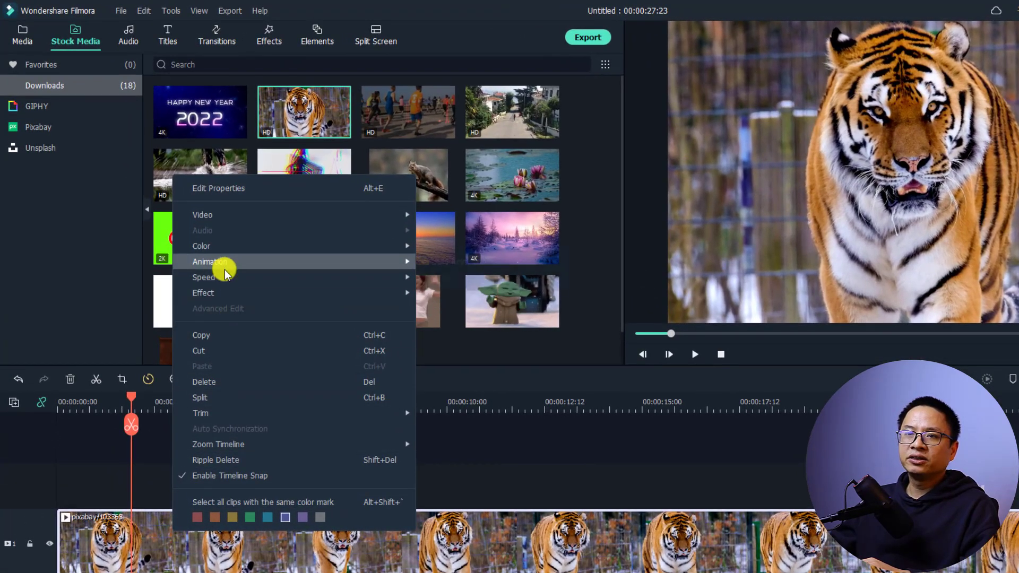
mouse_move(227, 281)
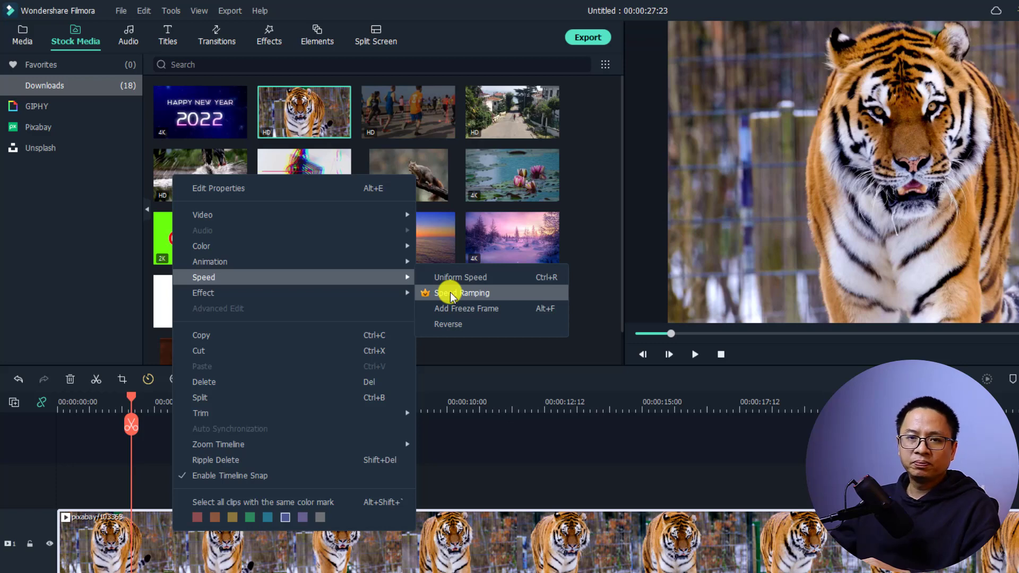
left_click(184, 438)
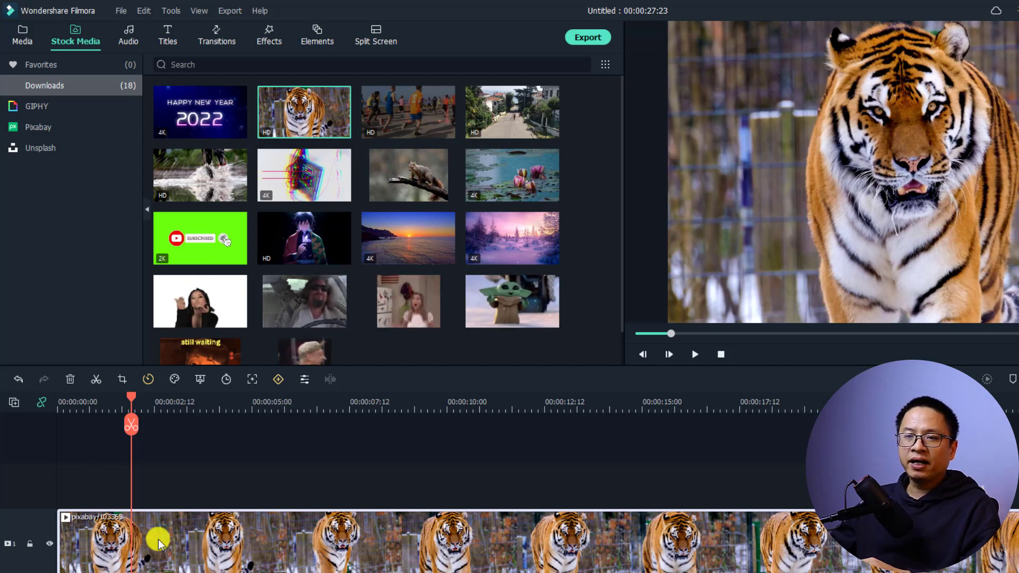
left_click(149, 380)
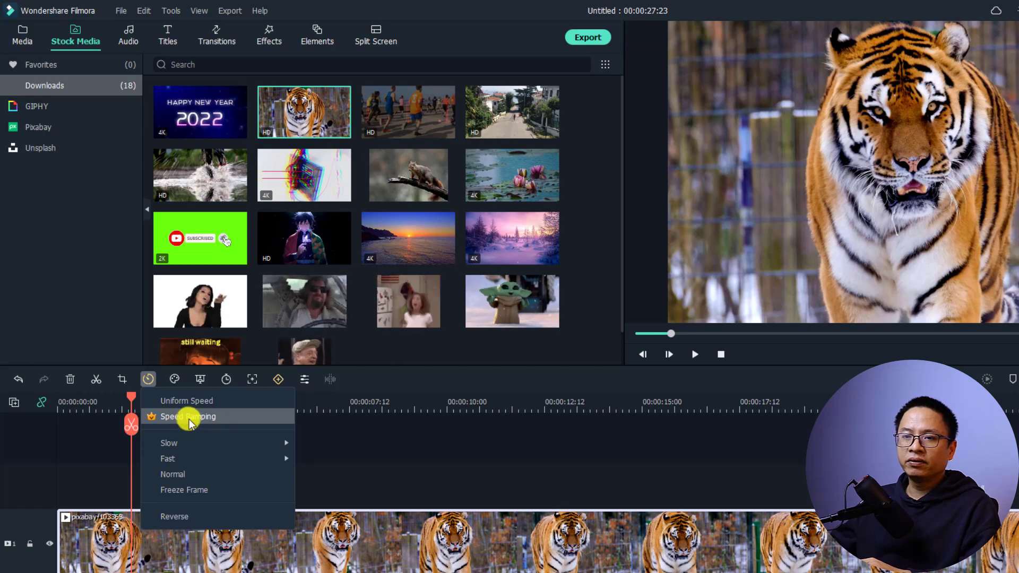
left_click(181, 419)
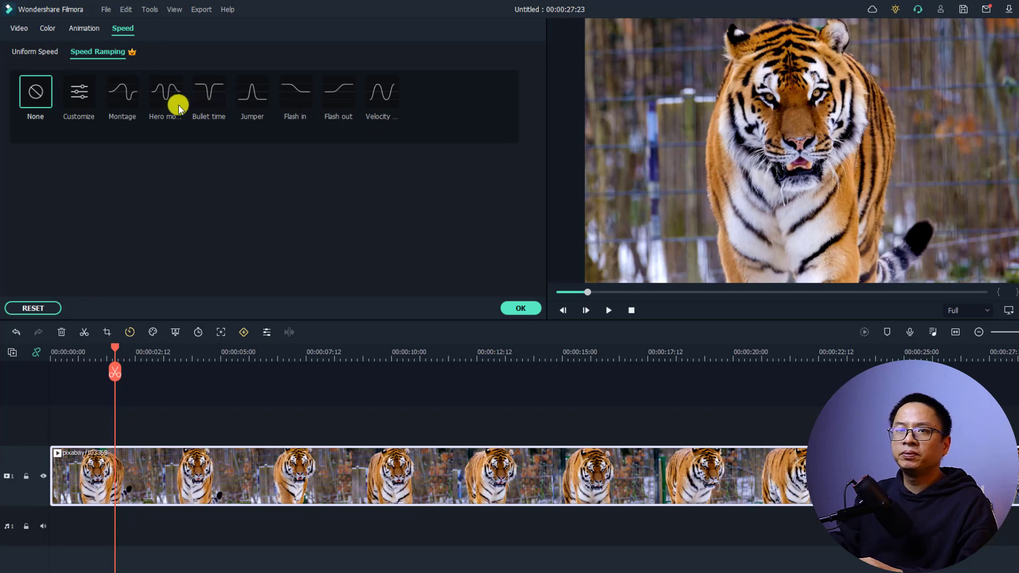
Try the Montage ramp preset, then apply Hero moment, shortening the clip from 27:23 to 15:10
left_click(124, 104)
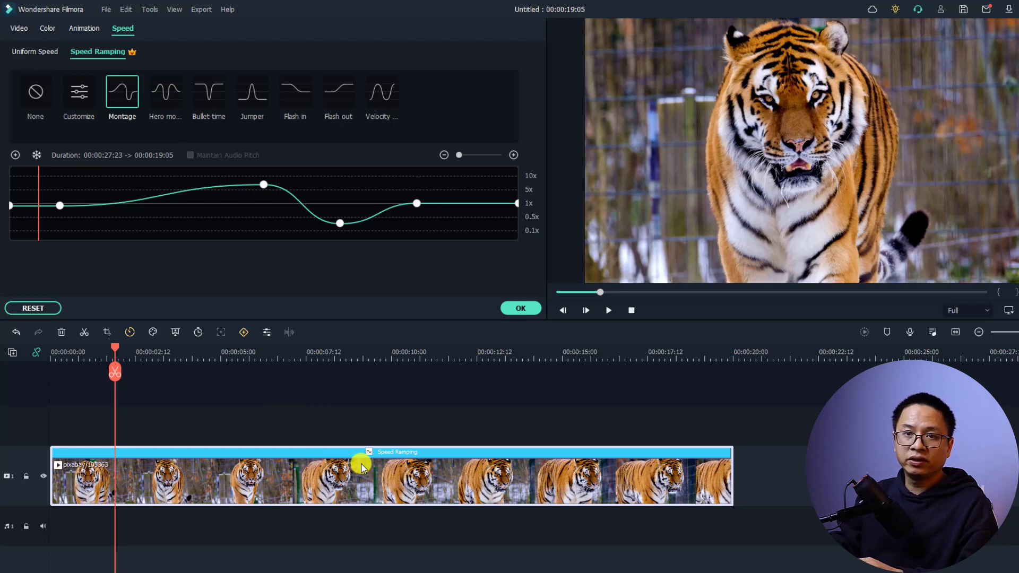
left_click(164, 98)
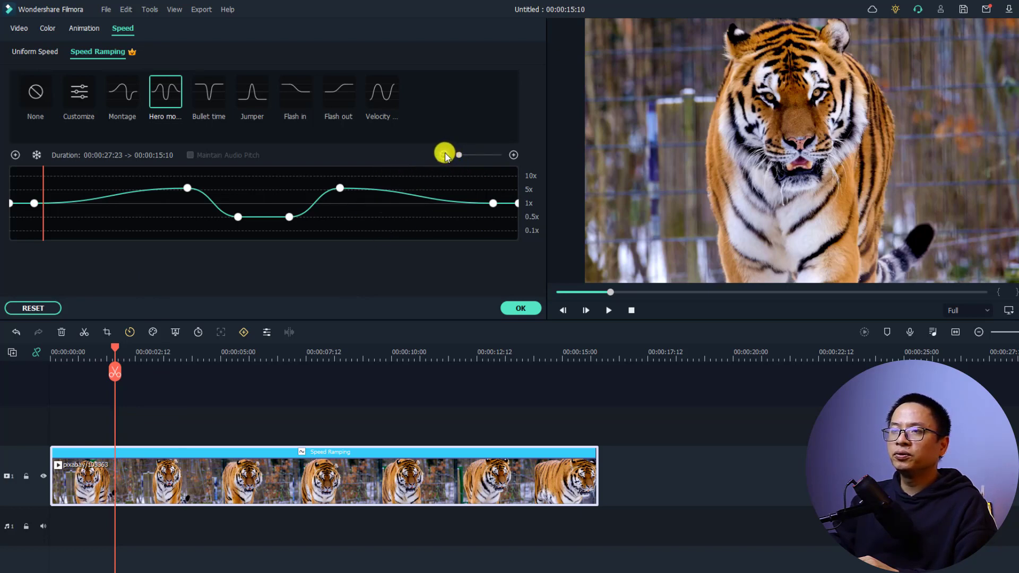
Zoom the speed graph in and out, then settle the early peak keyframe near 4.7x (clip 15:17)
left_click(512, 154)
left_click(512, 154)
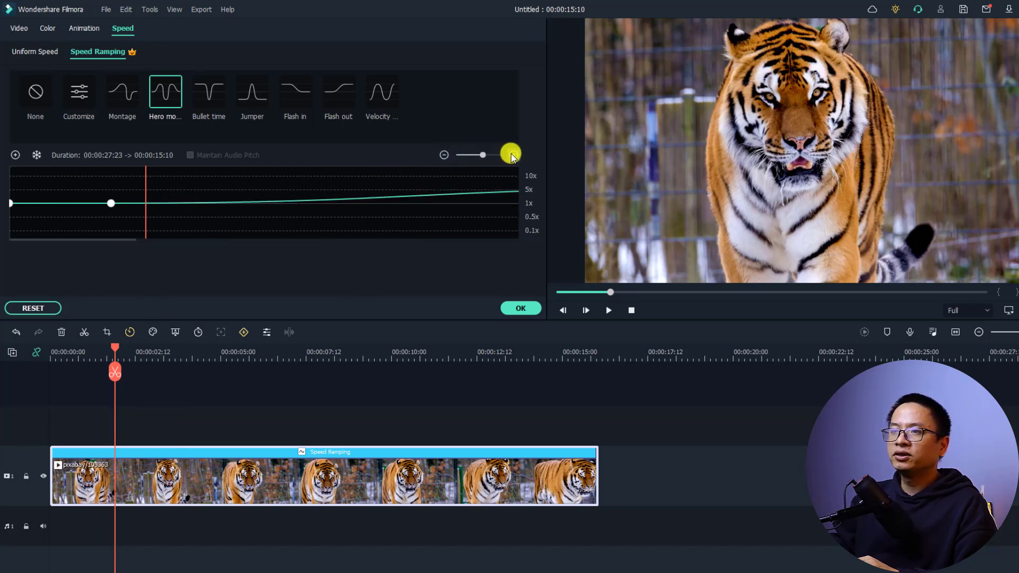
left_click(444, 154)
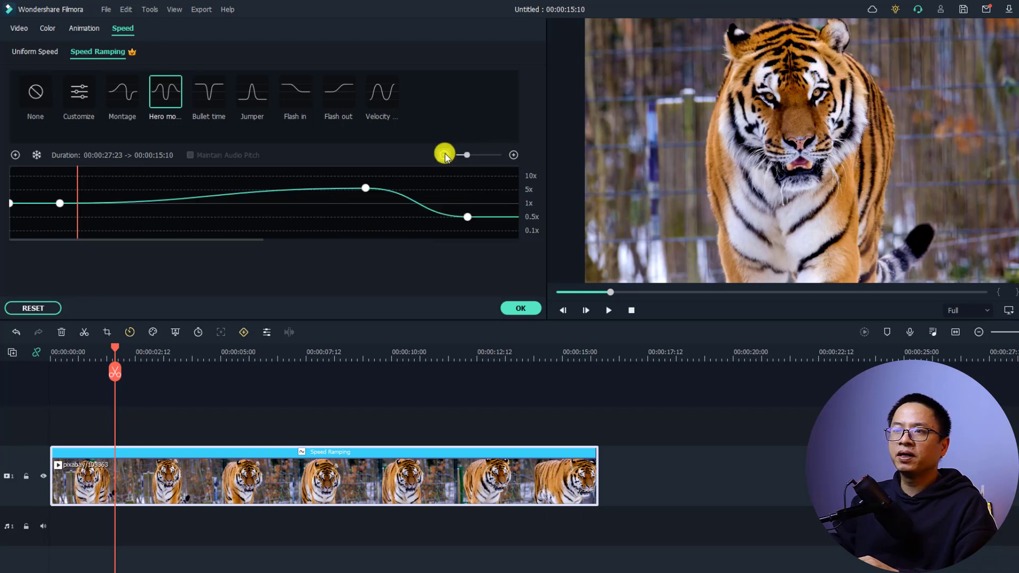
left_click(444, 154)
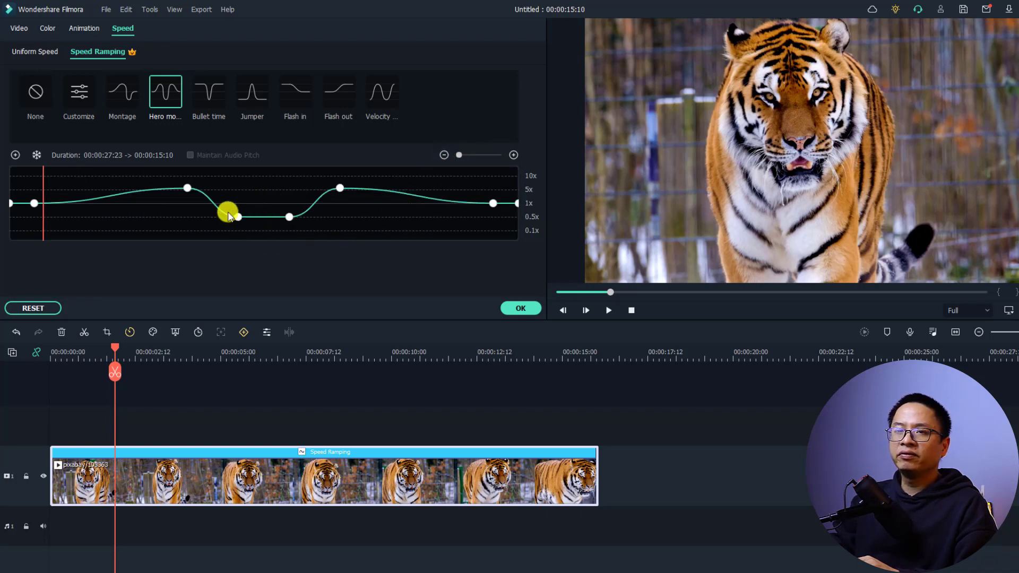
left_click_drag(186, 191, 122, 174)
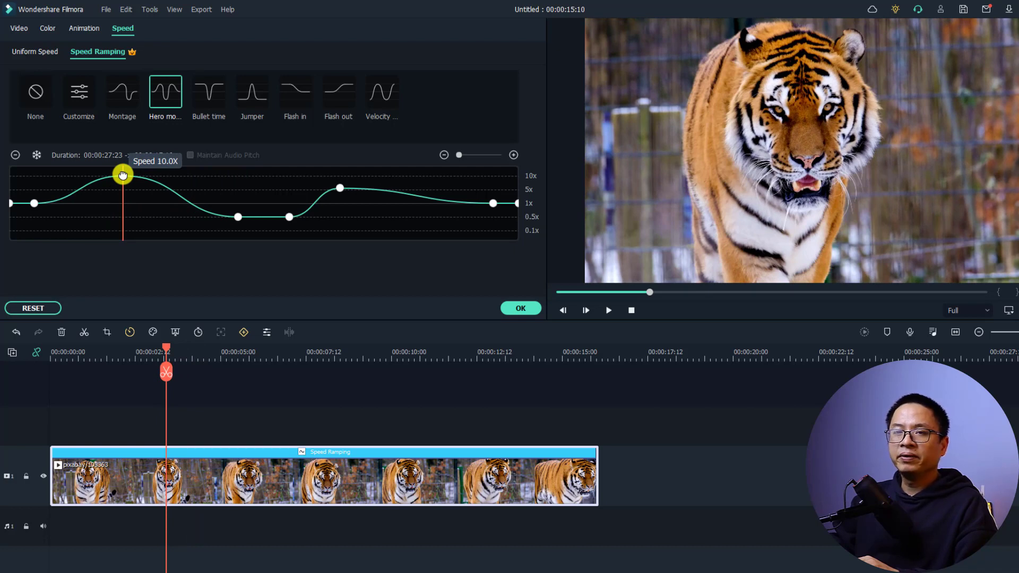
left_click_drag(122, 175, 126, 234)
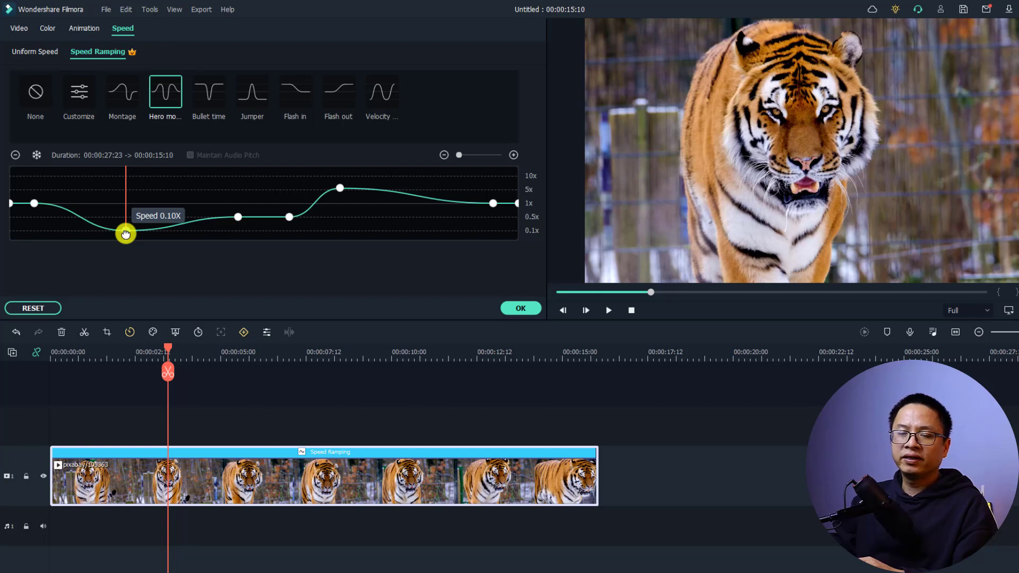
left_click_drag(125, 234, 130, 196)
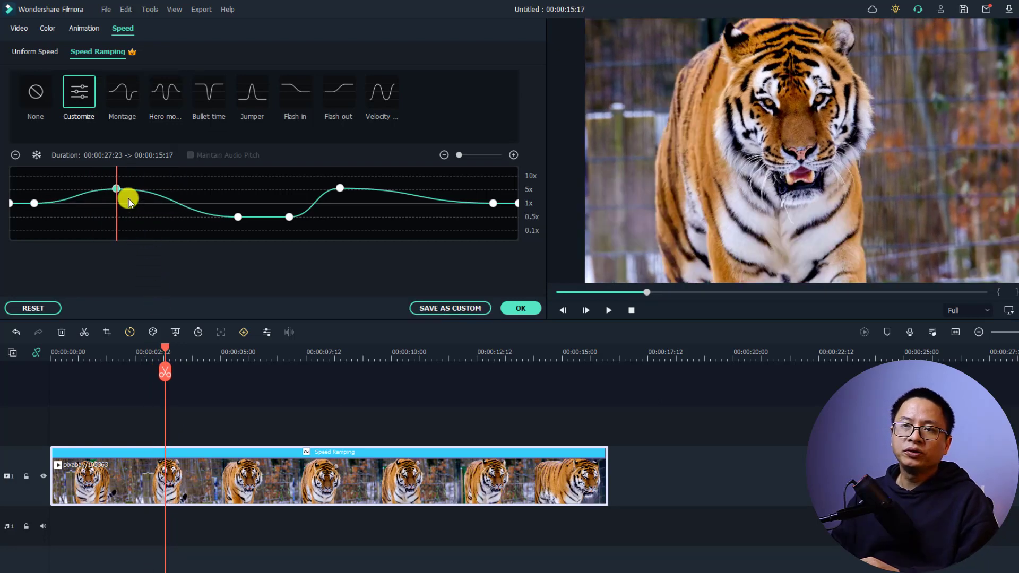
Delete the early peak keyframe and the speed point at the first keyframe
left_click(16, 155)
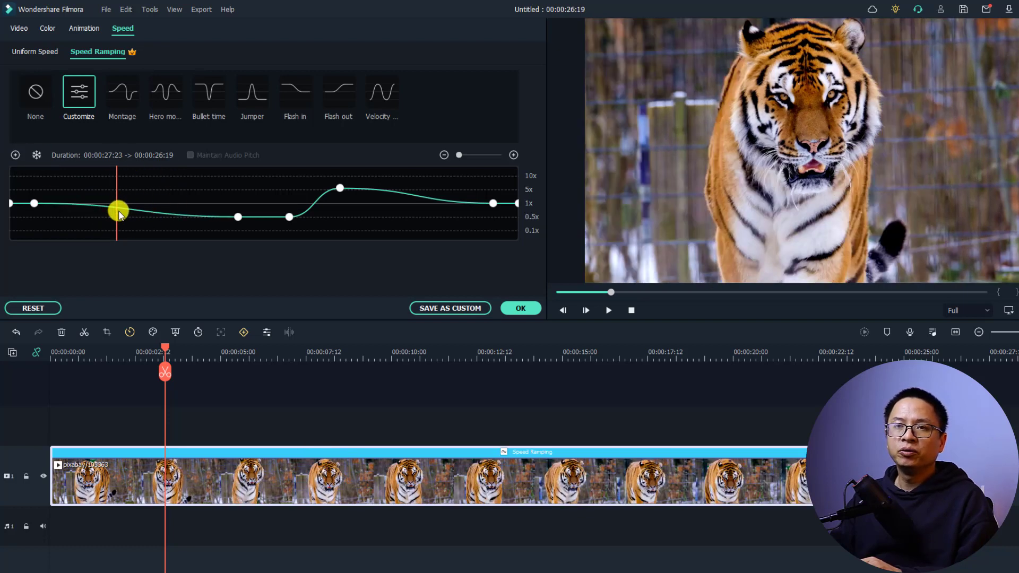
left_click(36, 203)
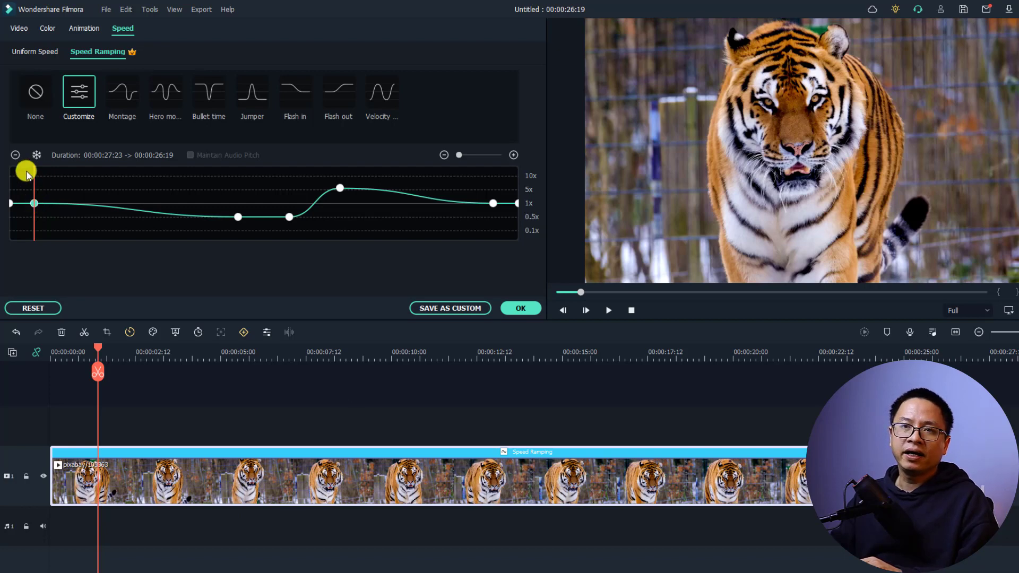
left_click(16, 156)
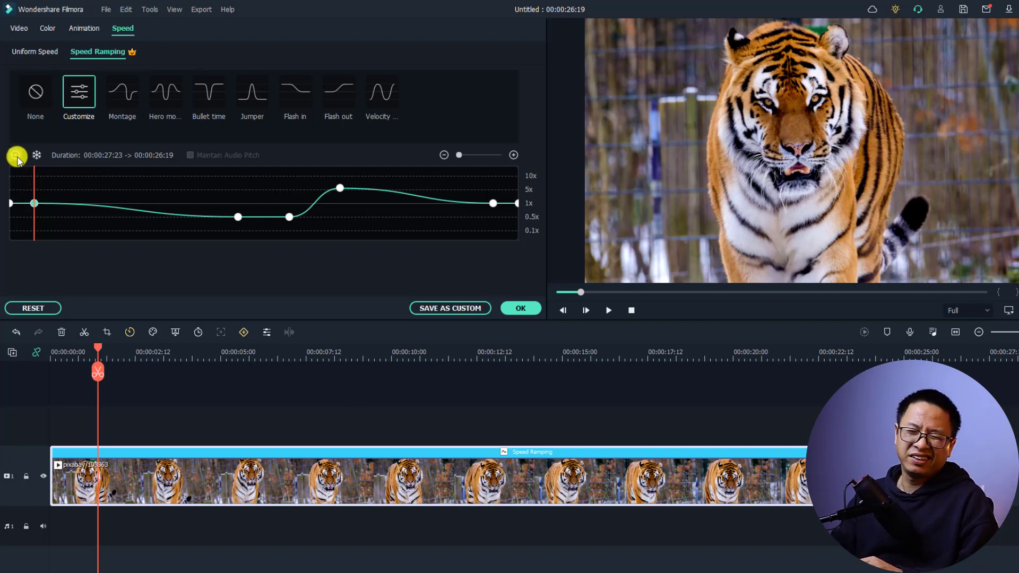
Add speed points near 5s and further along, raising the first to about 6.3x (clip 19:22)
left_click(98, 206)
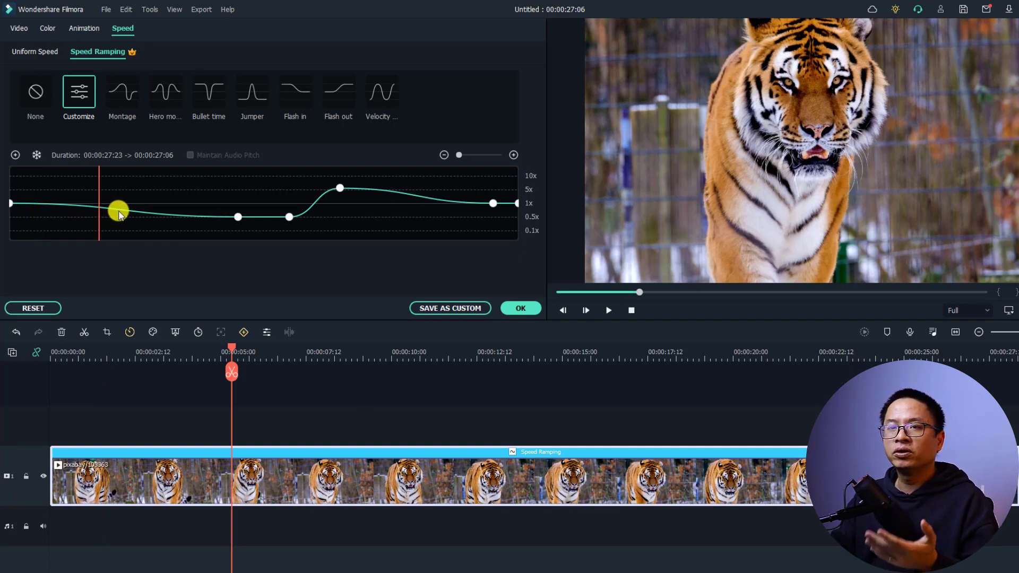
left_click(15, 155)
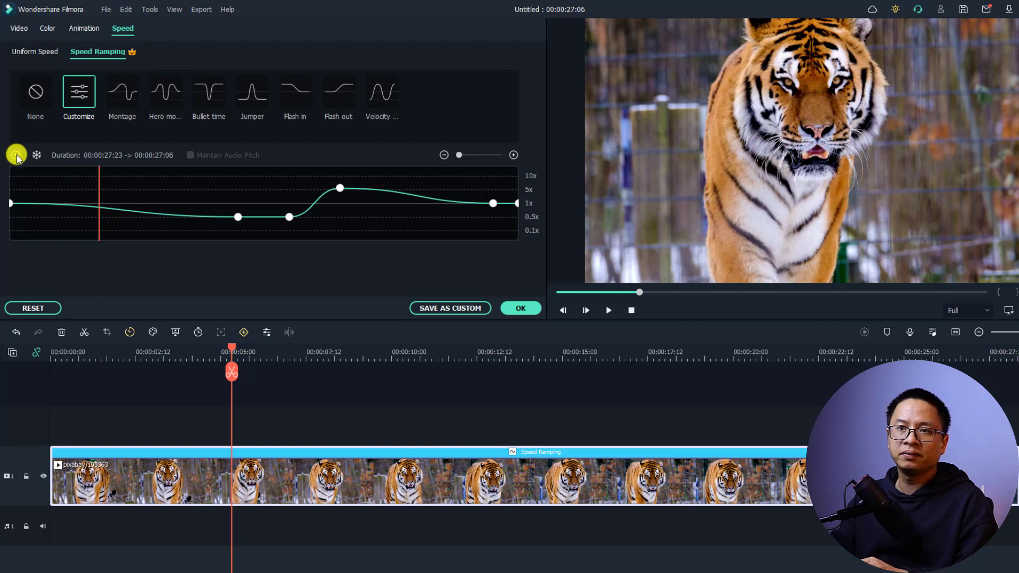
left_click(147, 206)
left_click(16, 154)
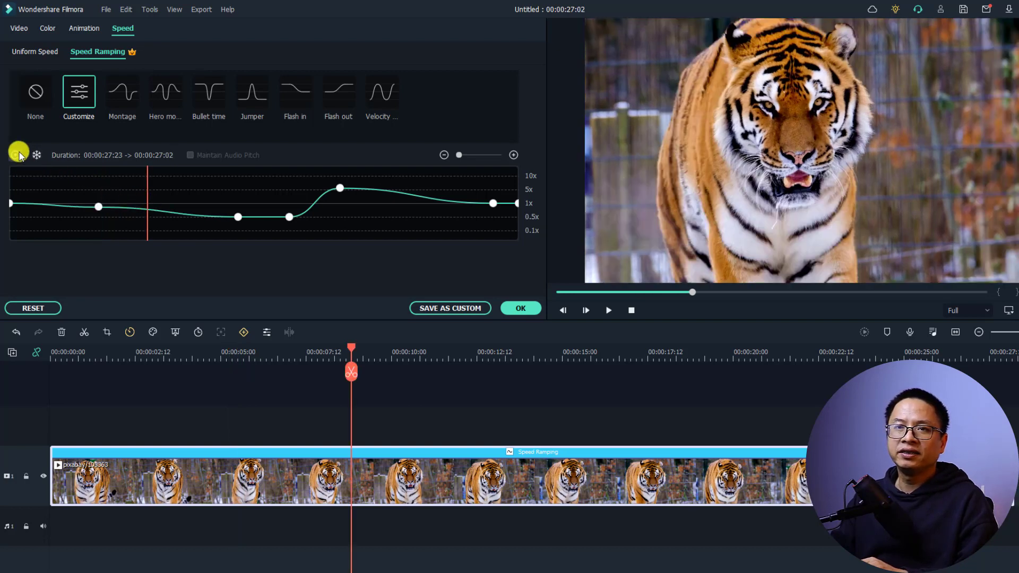
left_click_drag(98, 207, 96, 179)
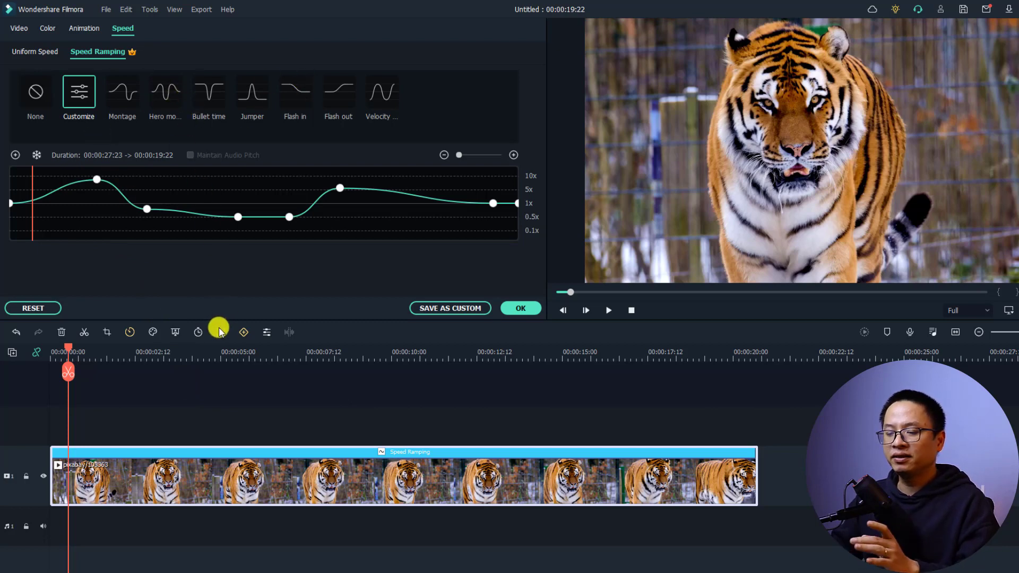
Preview the ramp, then drag the 0.5x slow-motion point earlier, making the clip 20:12
key("space")
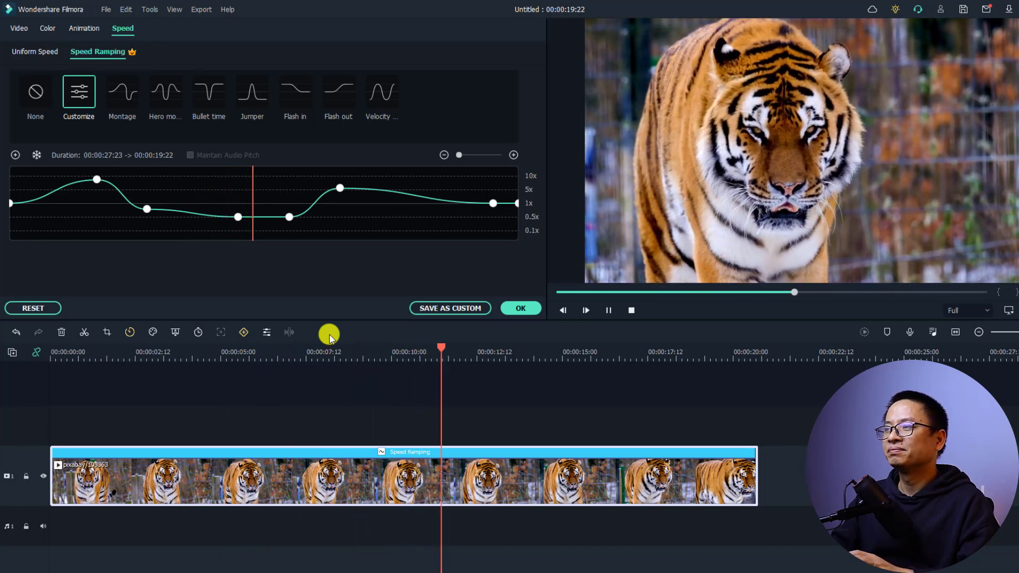
key("space")
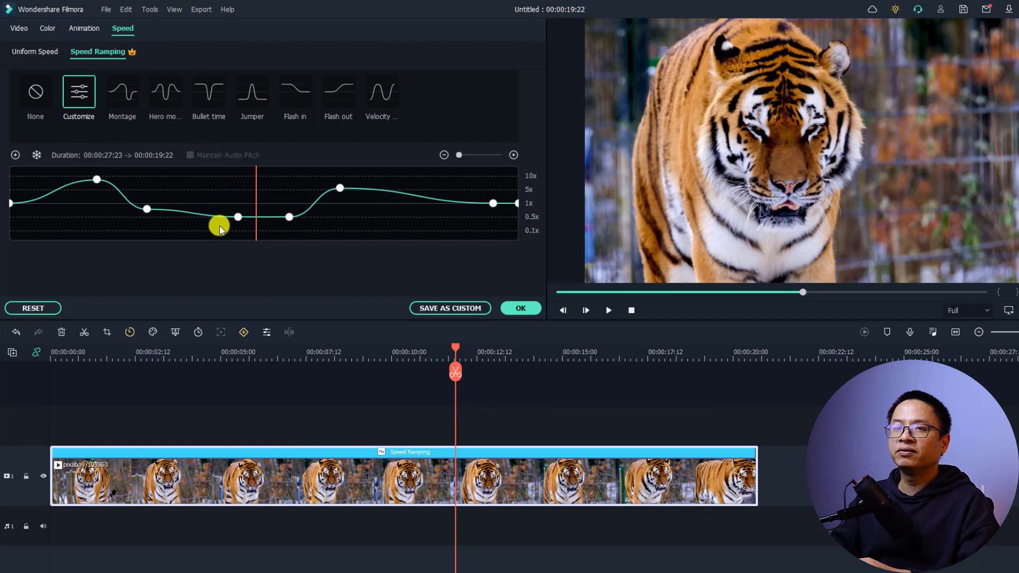
left_click(37, 157)
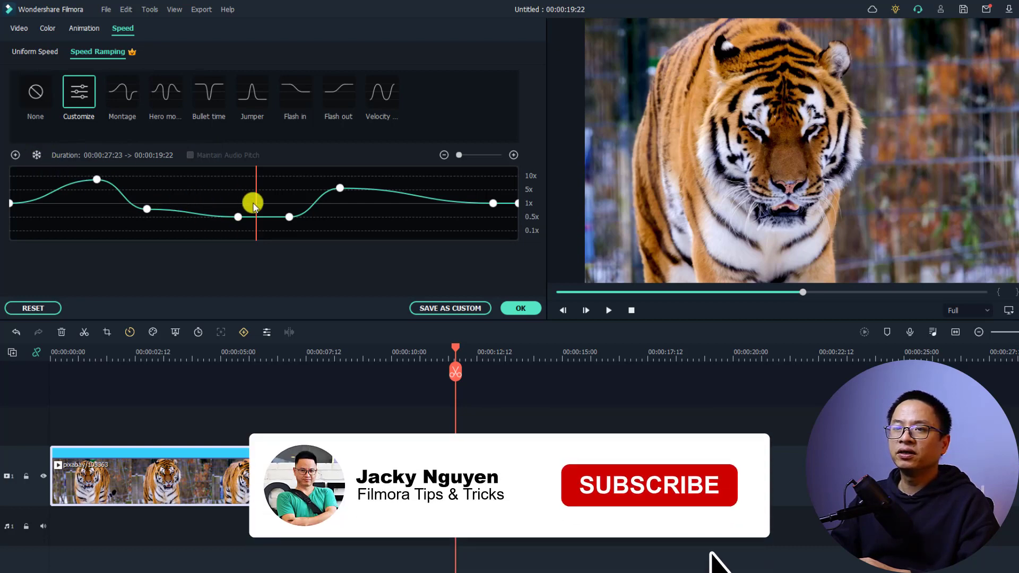
left_click_drag(238, 215, 201, 216)
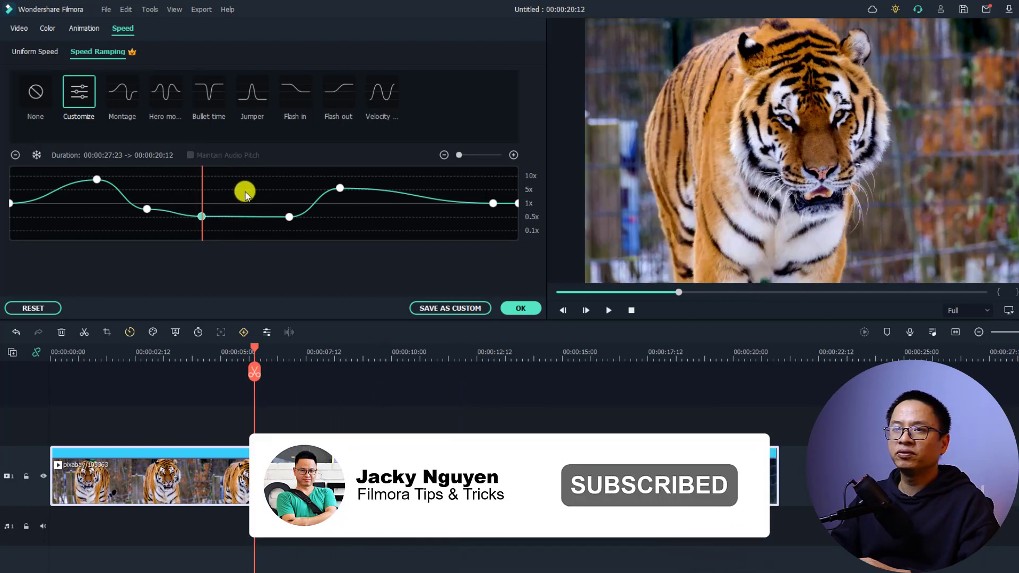
left_click(245, 215)
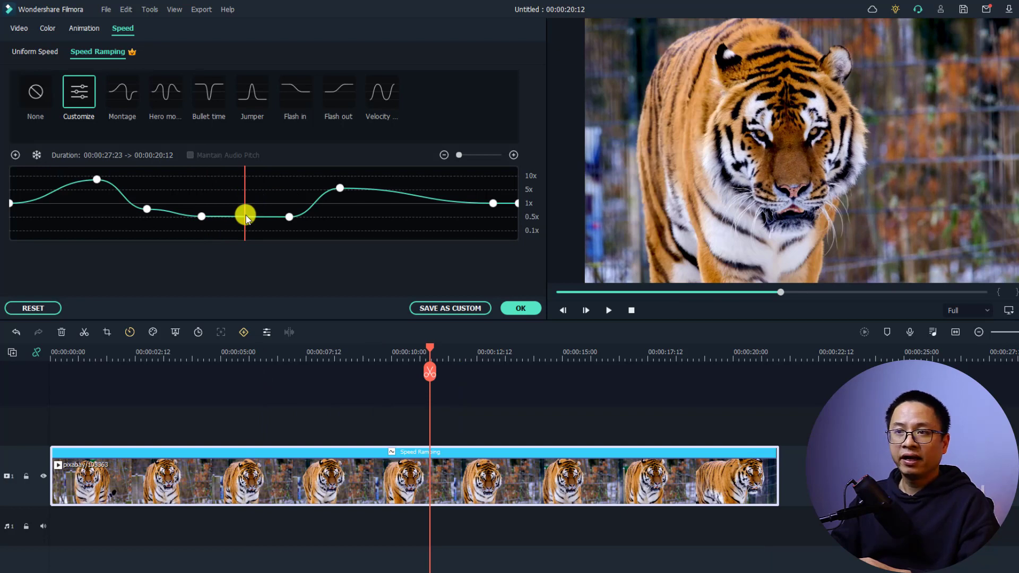
Insert a freeze frame with Freeze Time 10 at the playhead, making the clip 30:12
left_click(37, 154)
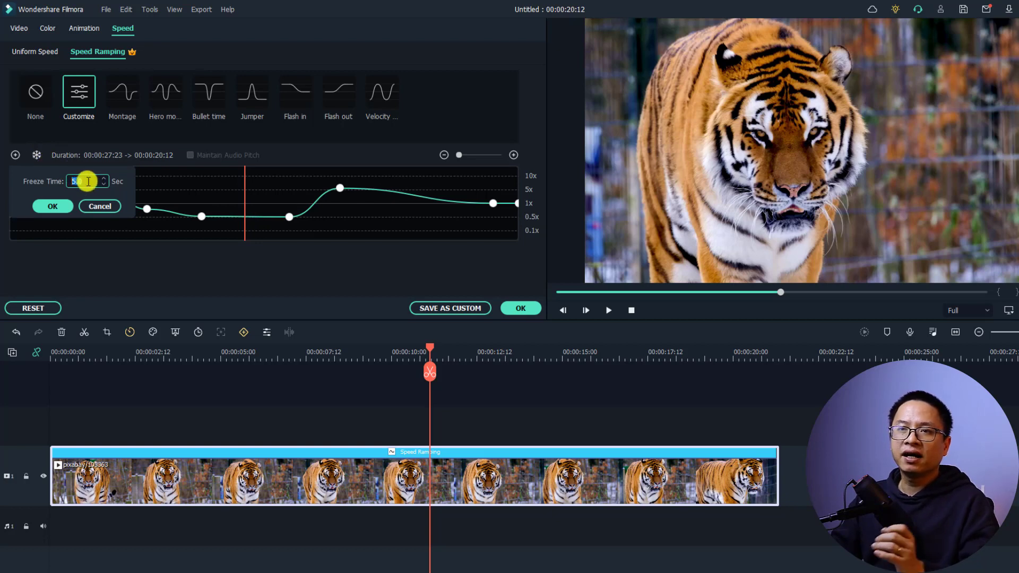
type("10")
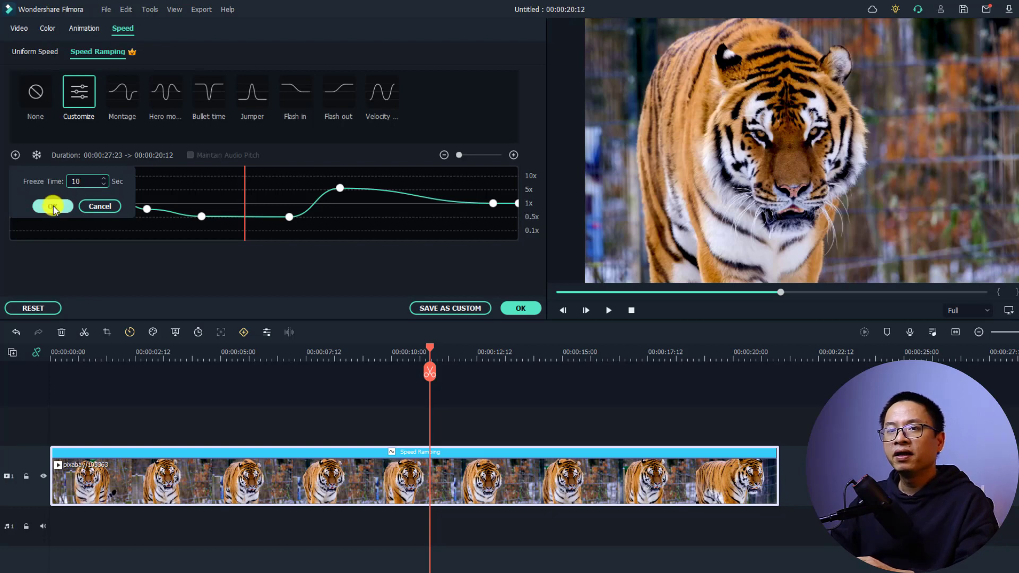
left_click(53, 206)
left_click(244, 221)
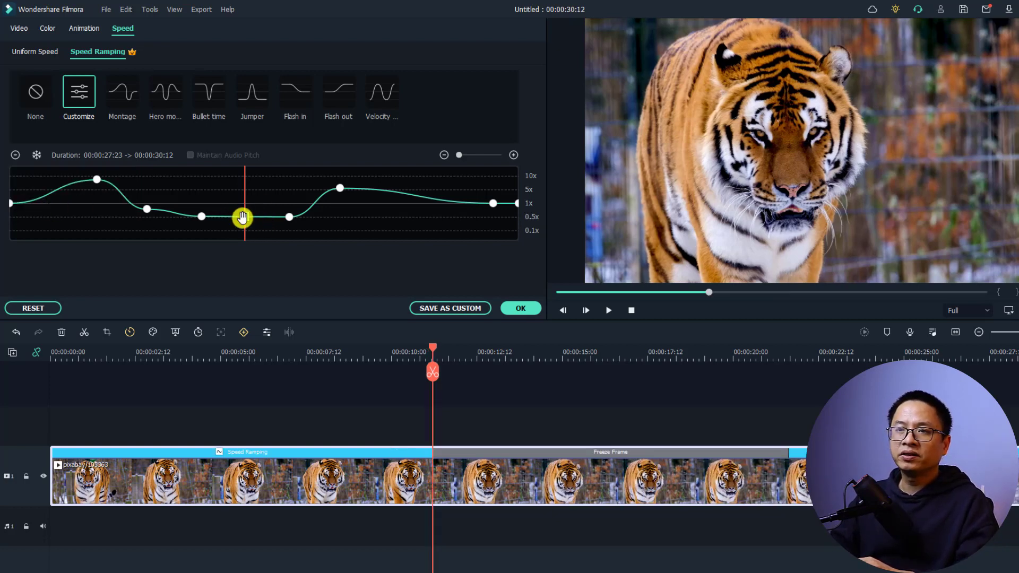
Raise the freeze point to about 0.69x (clip 30:05) and play back to check the freeze
mouse_move(245, 217)
left_mouse_down()
mouse_move(227, 216)
mouse_move(254, 214)
mouse_move(245, 215)
left_mouse_up()
left_click(212, 181)
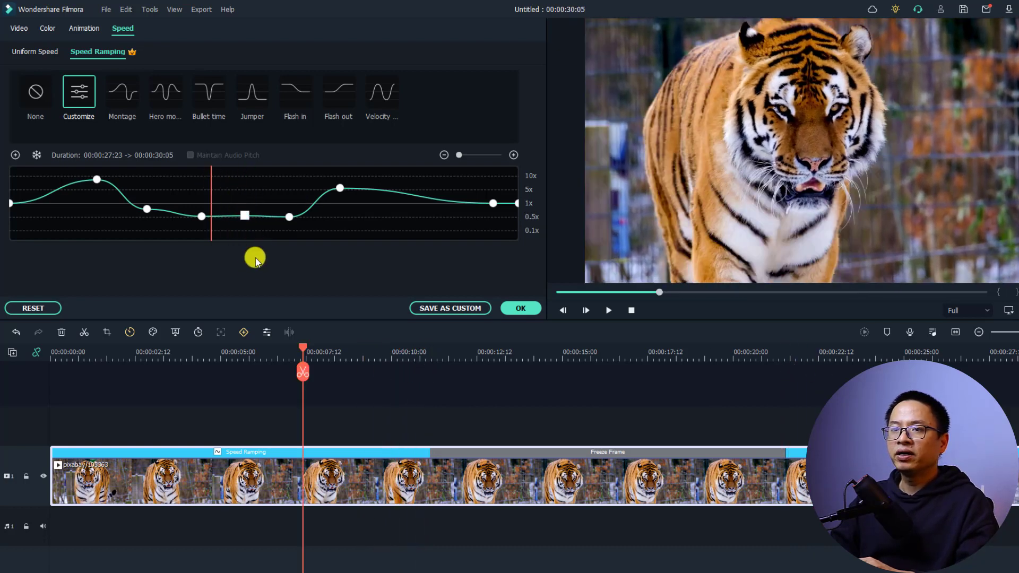
key("space")
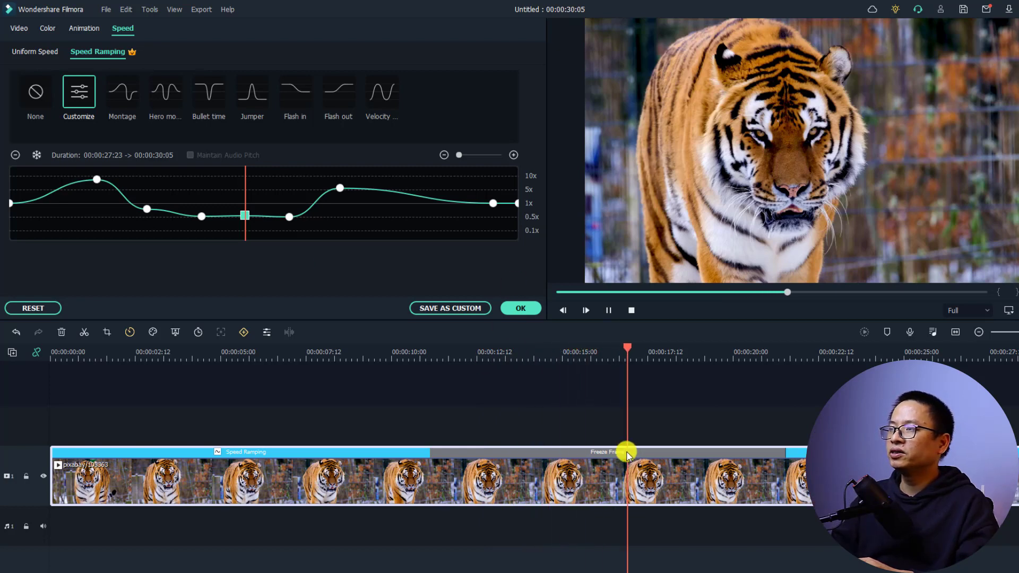
key("space")
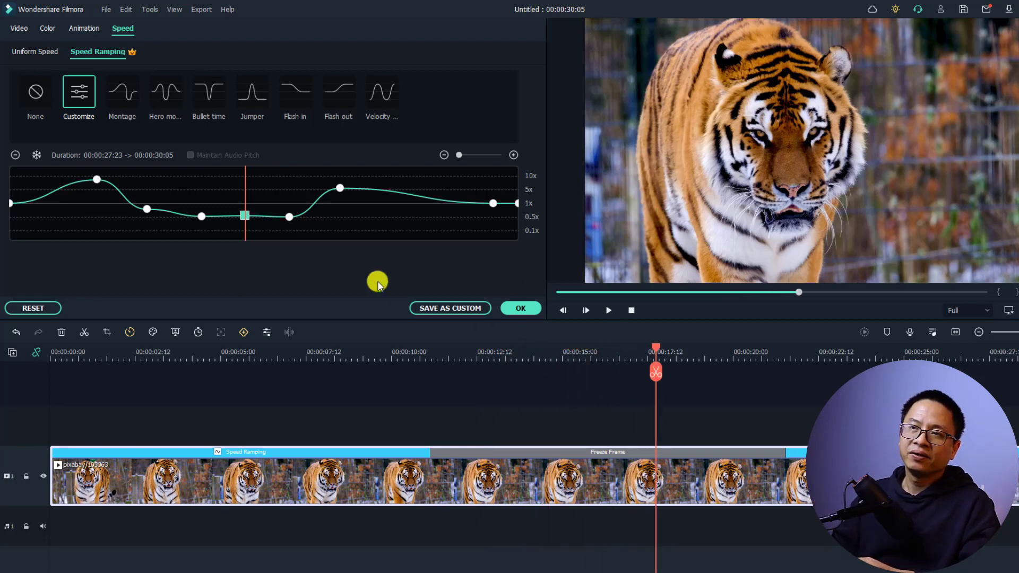
left_click(246, 215)
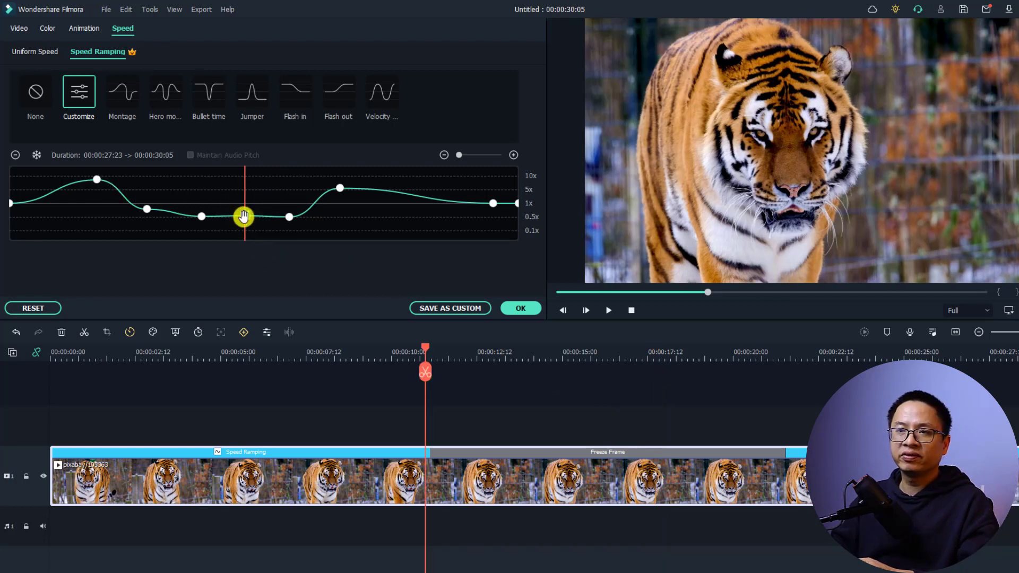
Delete the freeze point, reset the ramp to flat 1x, and dip the middle to about 0.1x (38:06)
left_click(15, 156)
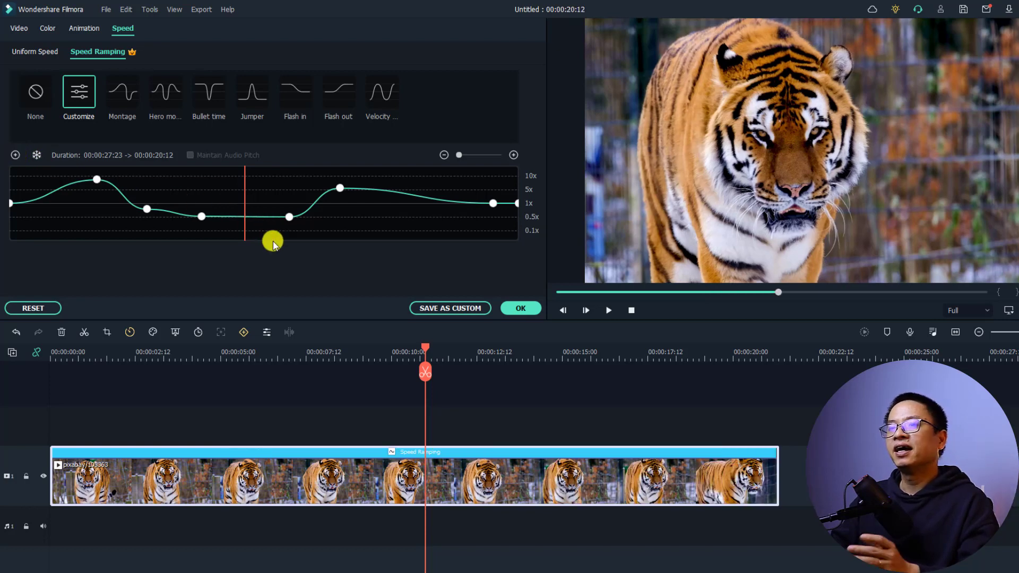
key("space")
key("space")
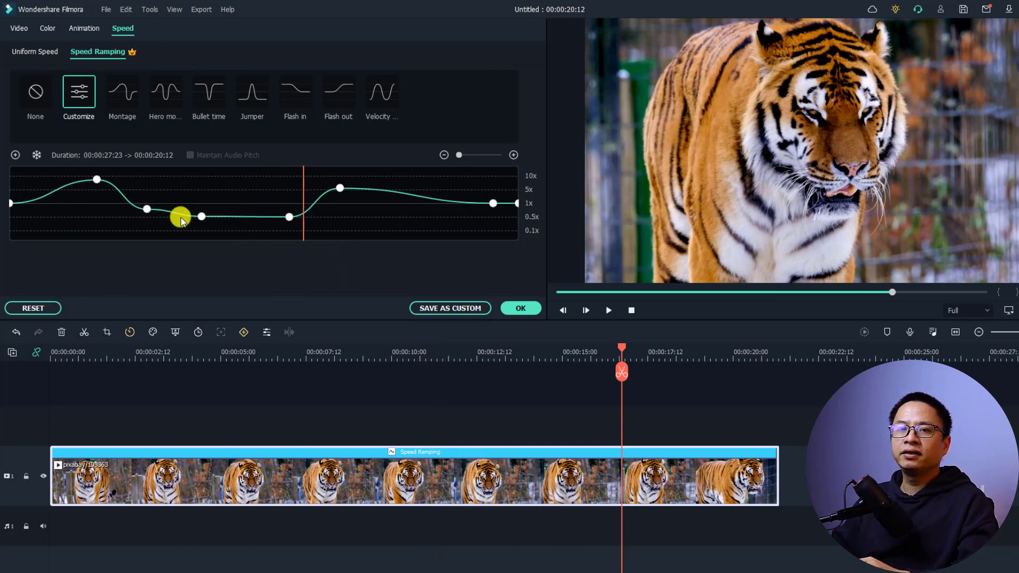
left_click(35, 308)
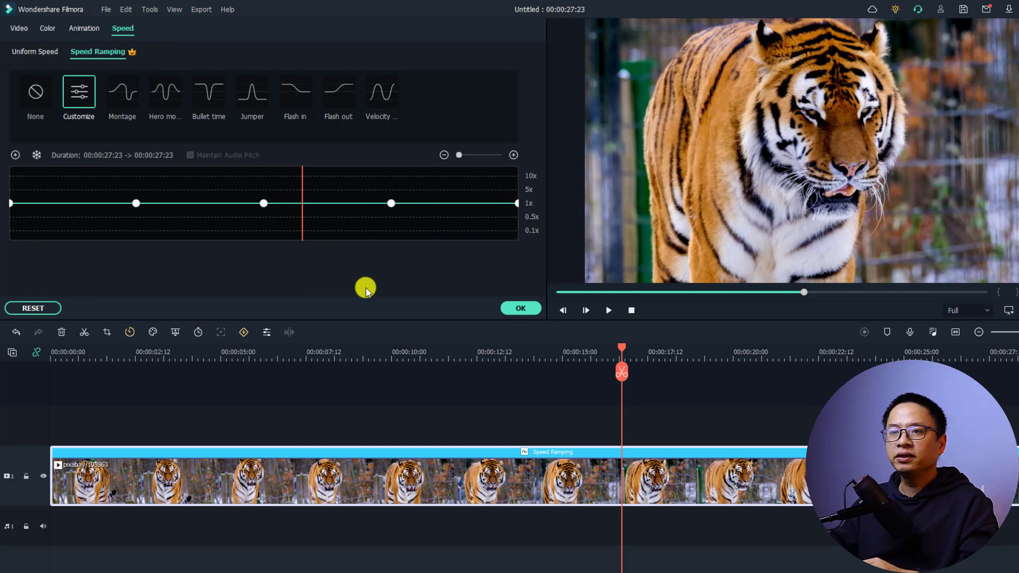
left_click_drag(262, 204, 258, 228)
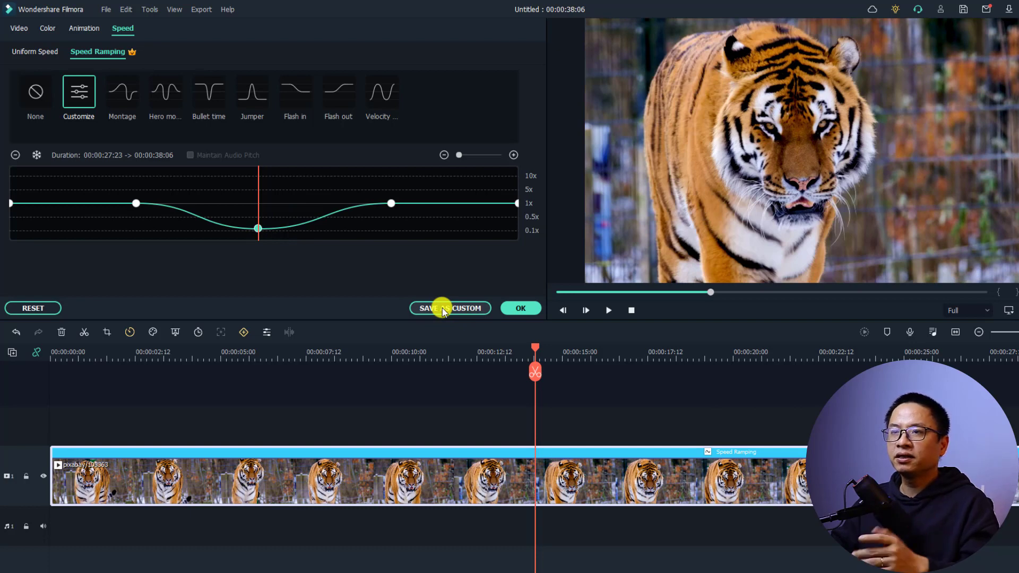
Save the current speed curve as a custom preset named 'Speed 5'
mouse_move(375, 117)
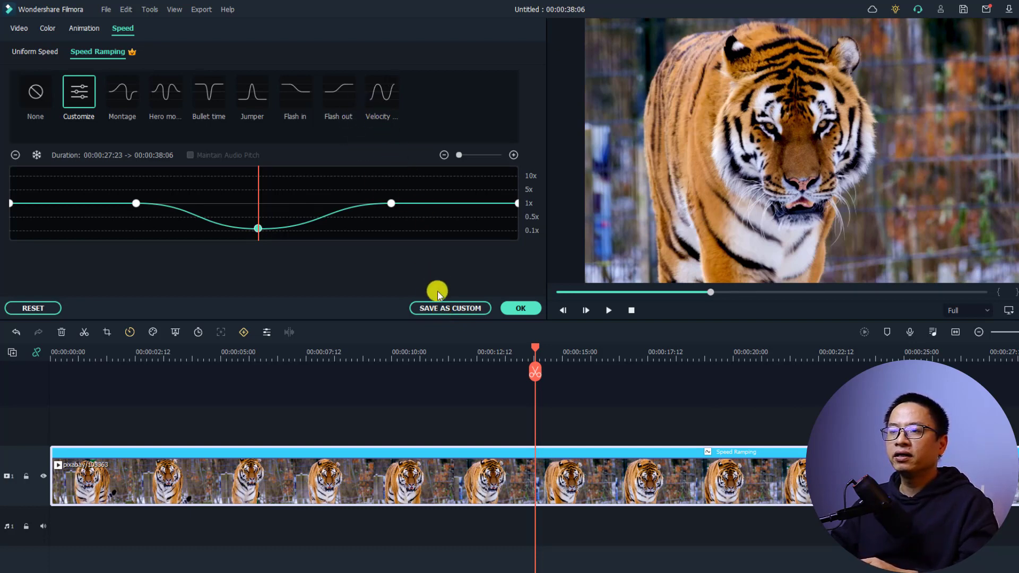
left_click(435, 308)
left_click_drag(454, 269, 398, 268)
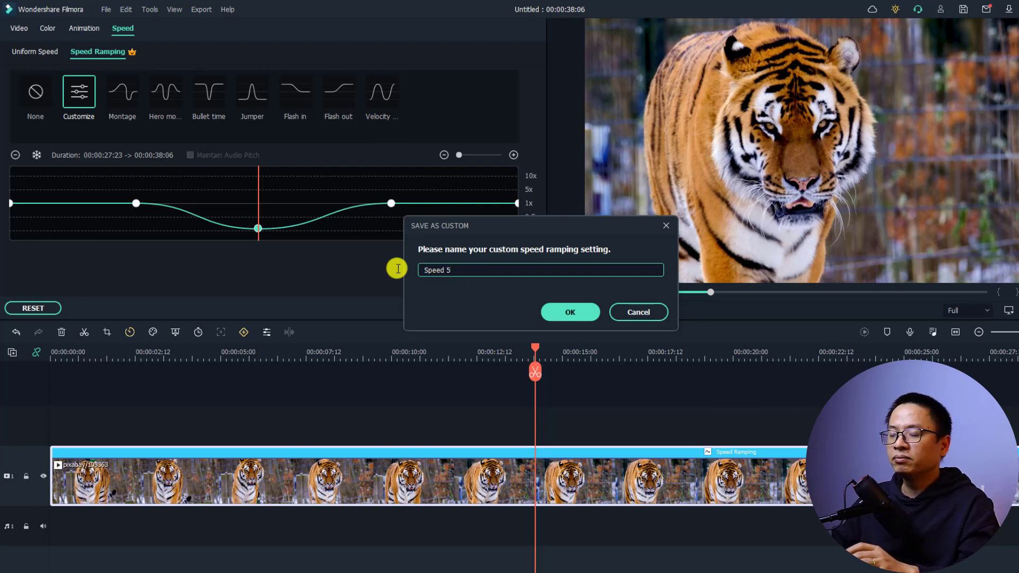
left_click(568, 313)
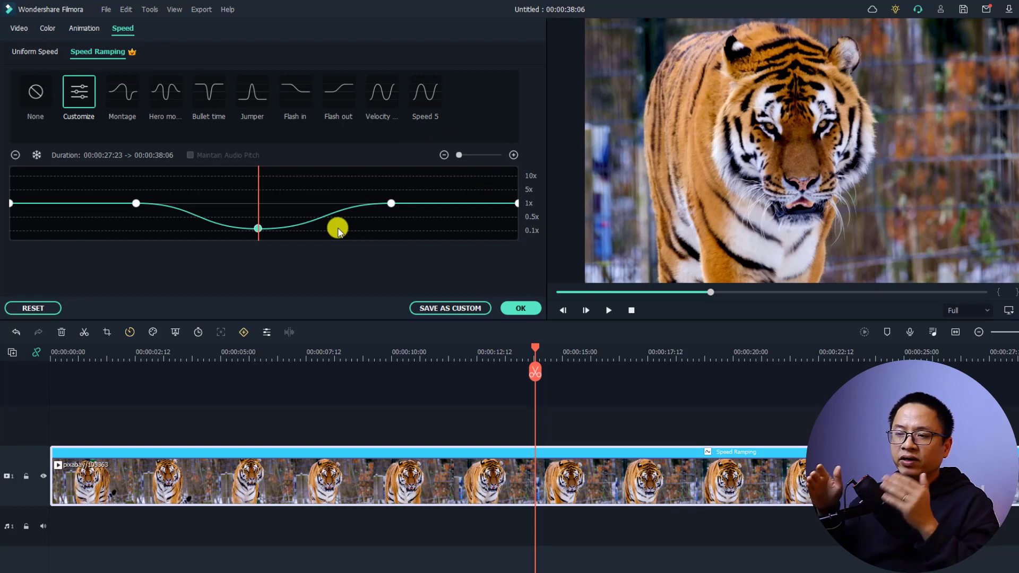
Apply the Speed 5 preset to the tiger clip and play it back to preview
left_click(422, 108)
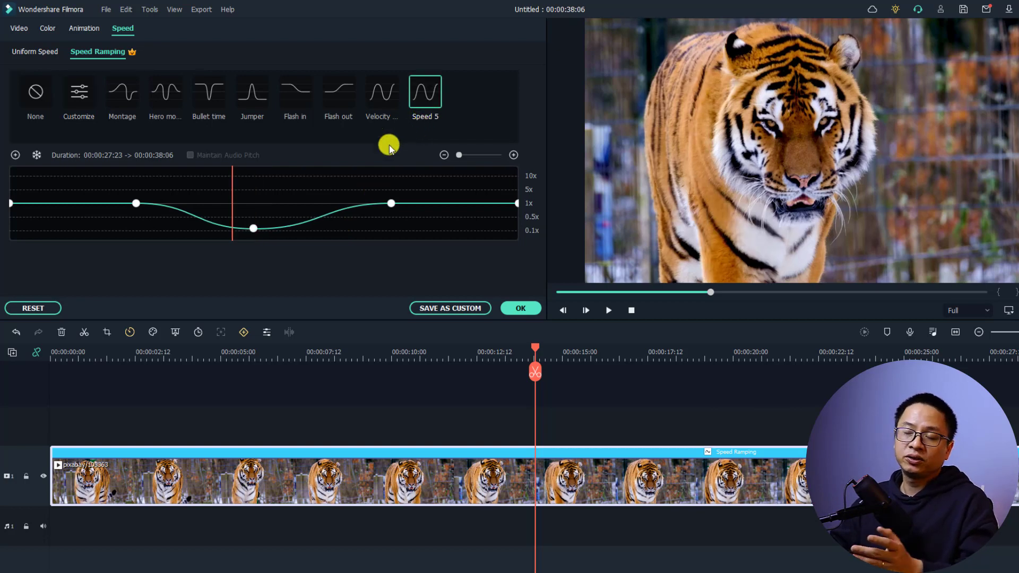
key("space")
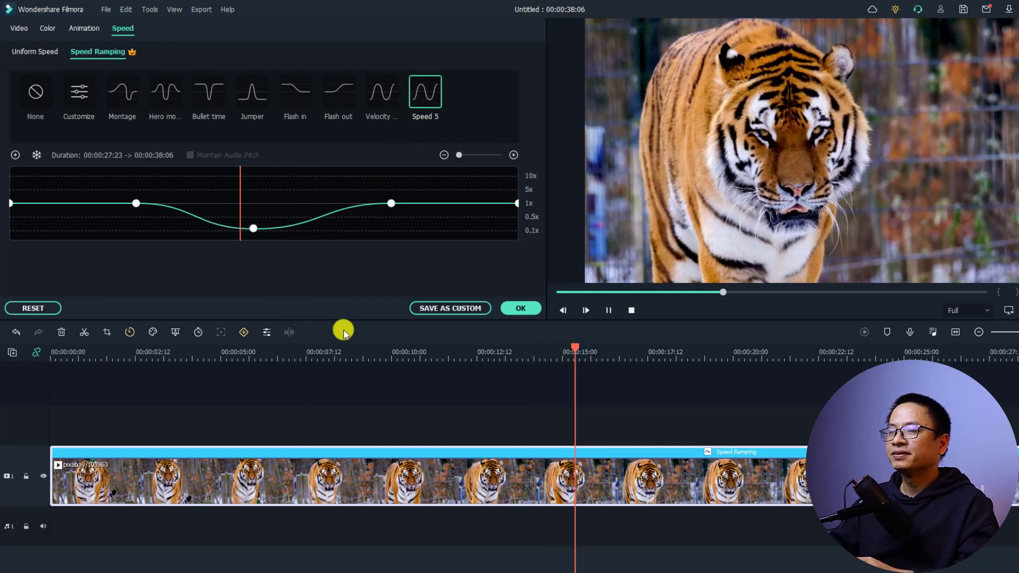
key("space")
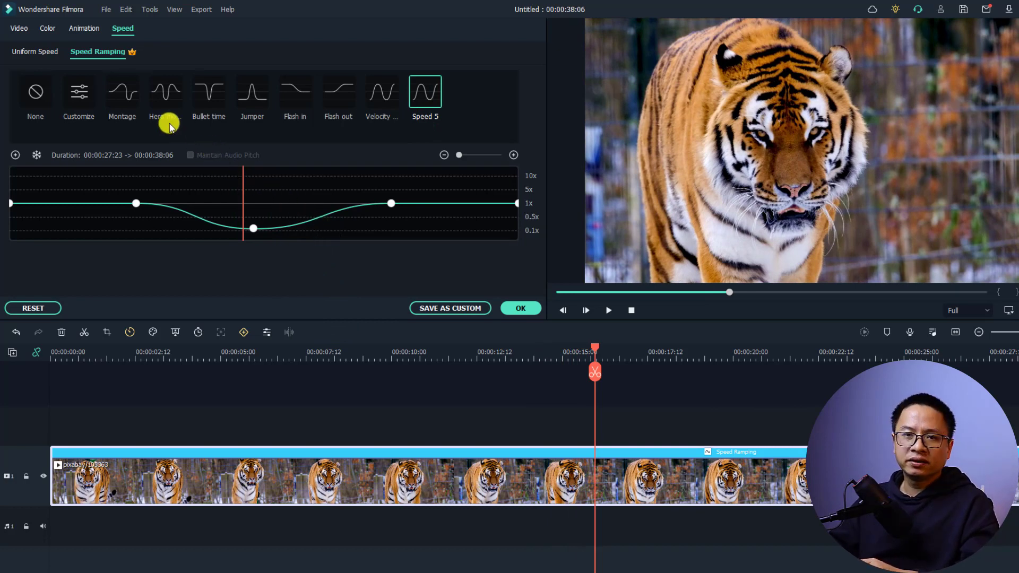
Start a Customize speed curve from flat 1x and add keyframes along it
left_click(80, 93)
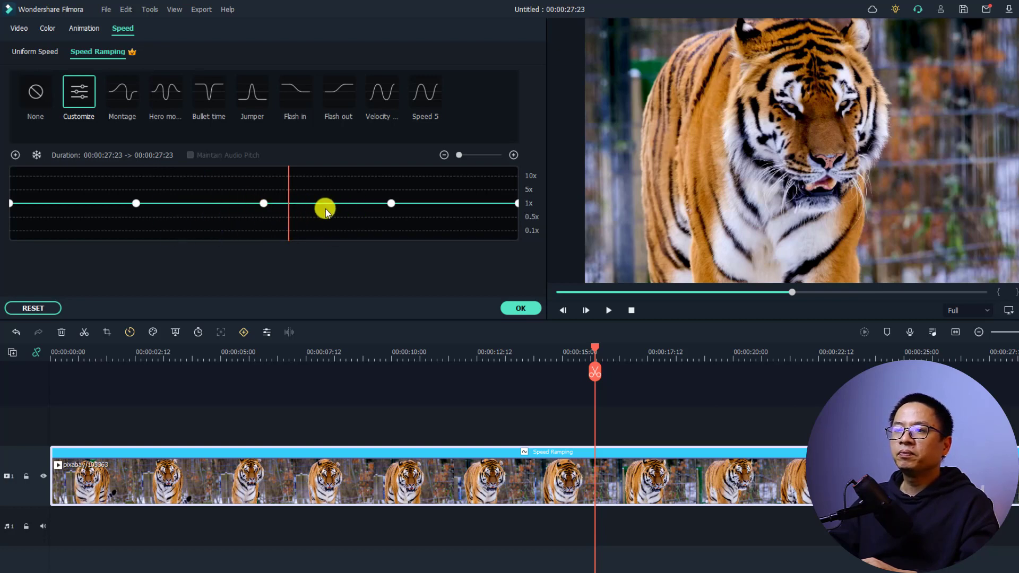
left_click(71, 201)
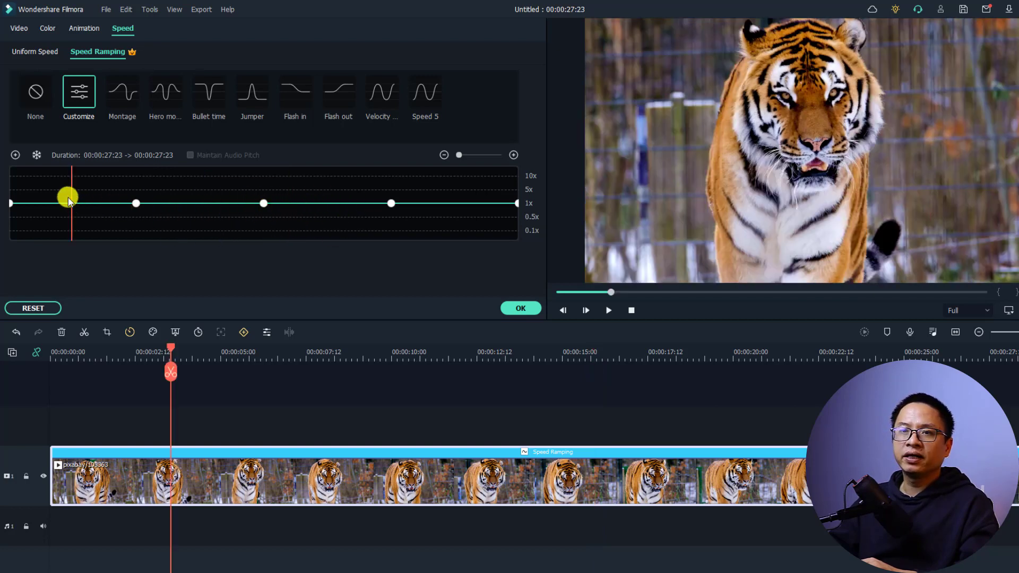
left_click(17, 155)
left_click(202, 203)
left_click(15, 154)
left_click(318, 204)
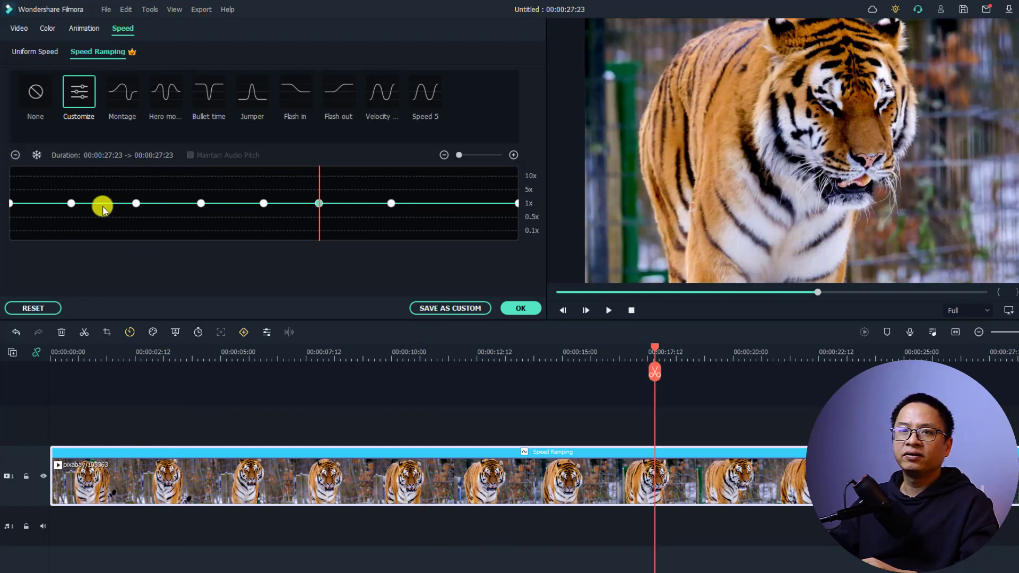
Drag the keyframes into alternating fast peaks (9.6x) and slow dips (0.38x), settling at 1x
left_click_drag(71, 204, 72, 175)
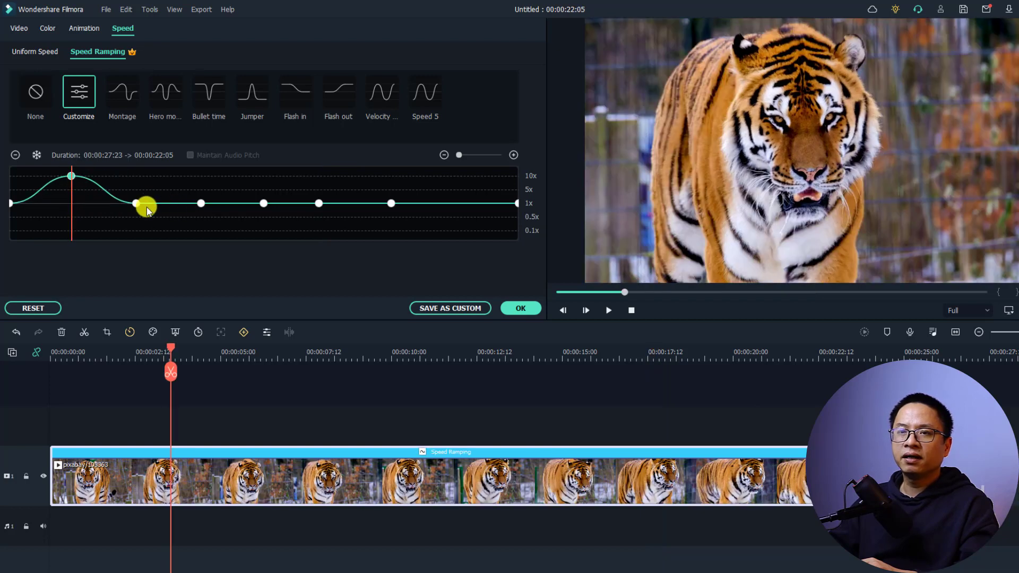
left_click_drag(137, 201, 117, 217)
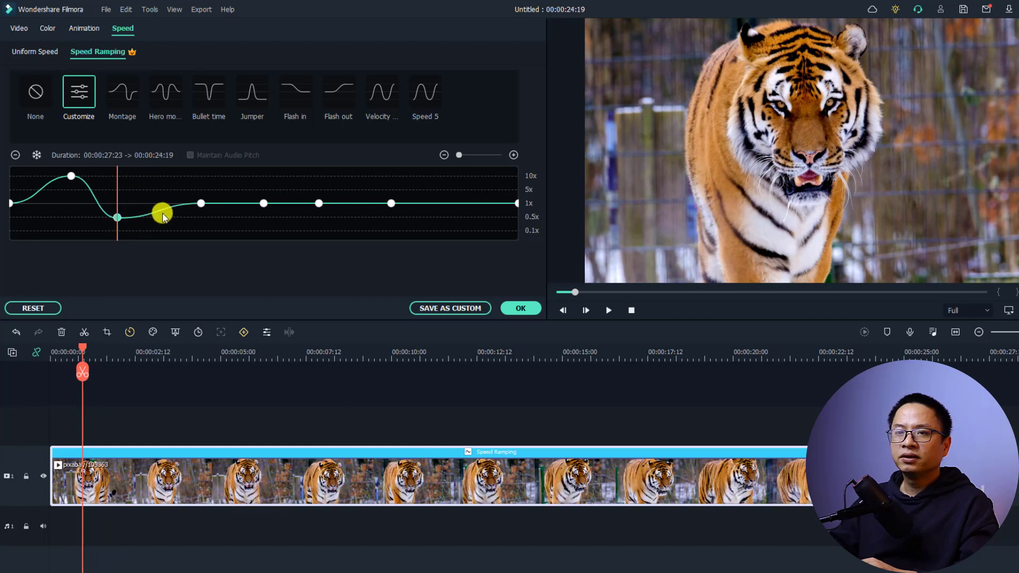
left_click_drag(198, 203, 150, 176)
left_click_drag(264, 204, 186, 216)
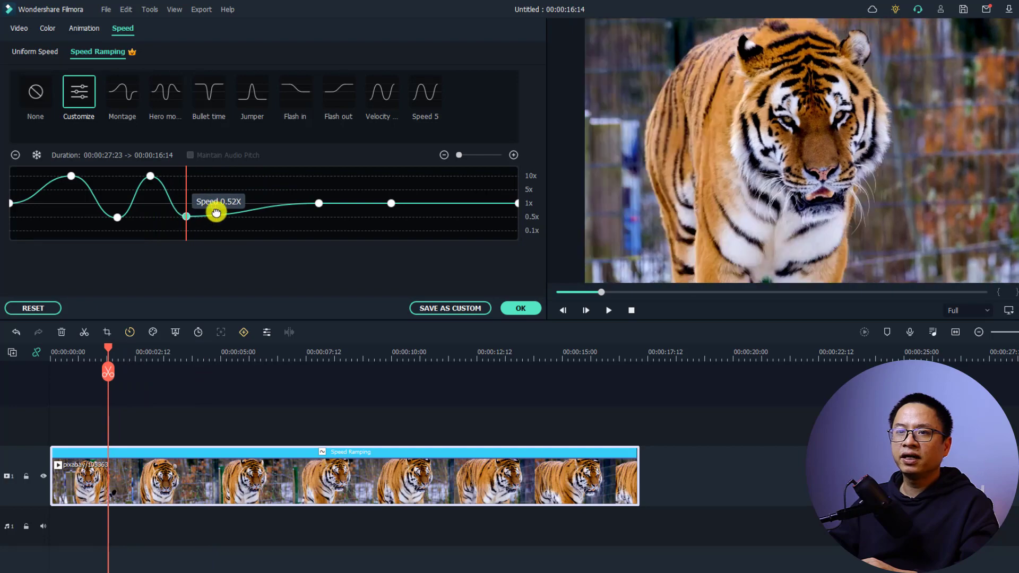
left_click_drag(319, 203, 221, 175)
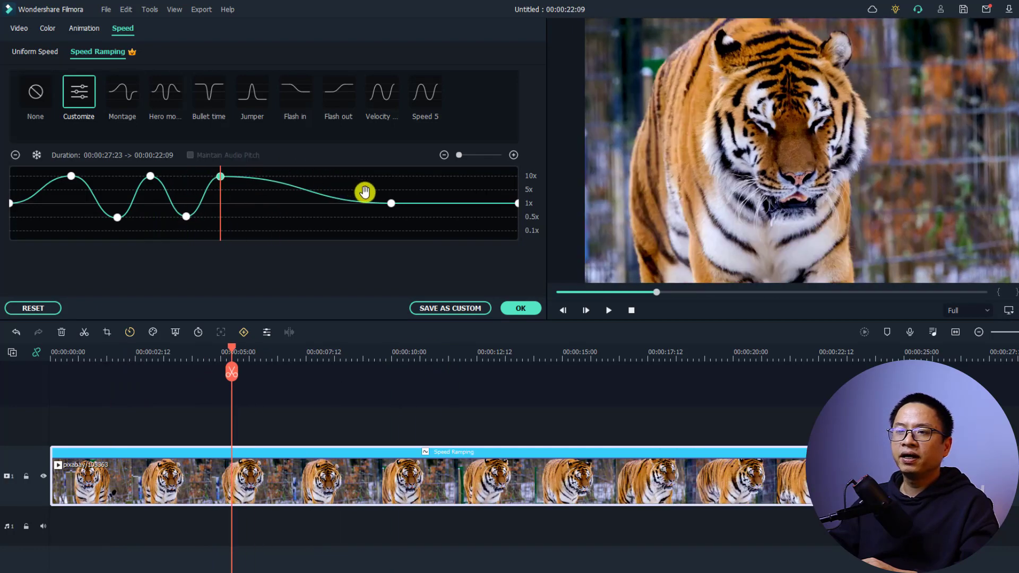
left_click_drag(390, 202, 254, 203)
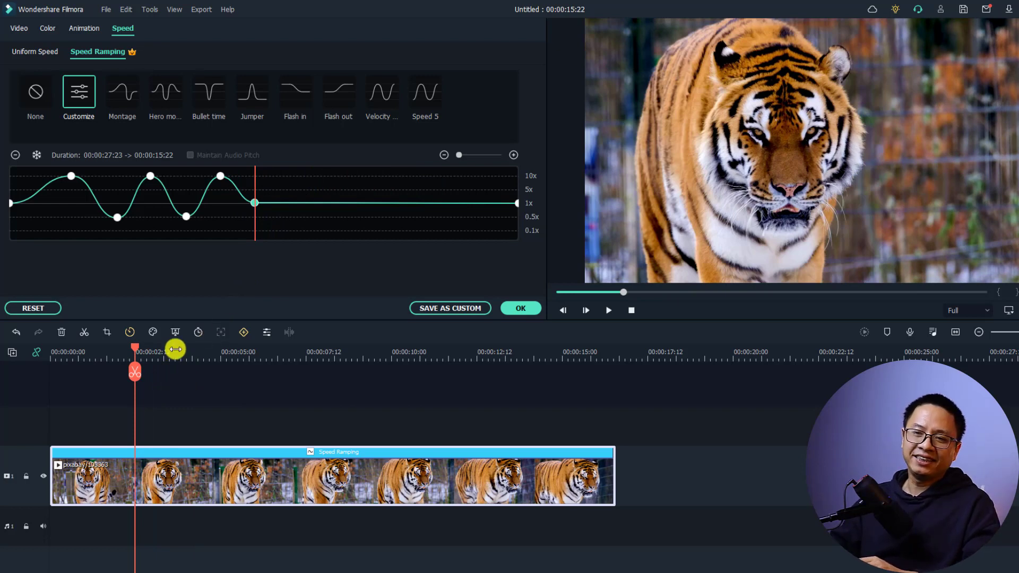
left_click(53, 356)
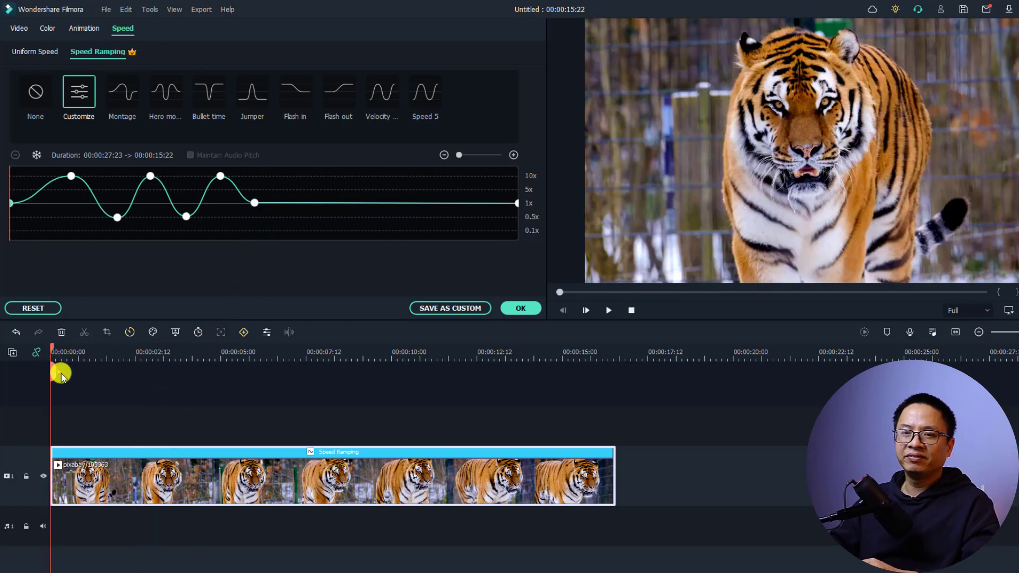
left_click(119, 412)
key("space")
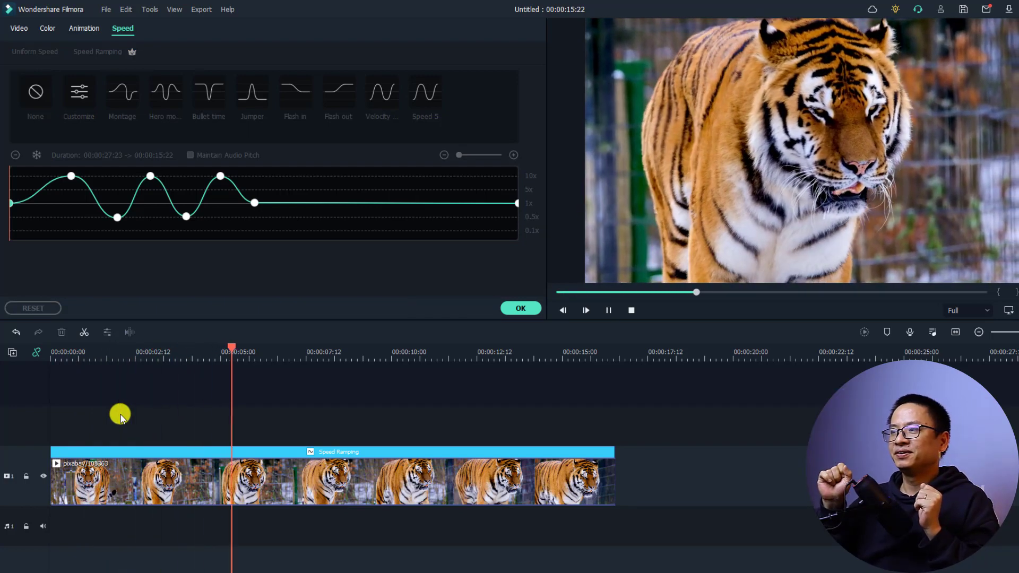
key("space")
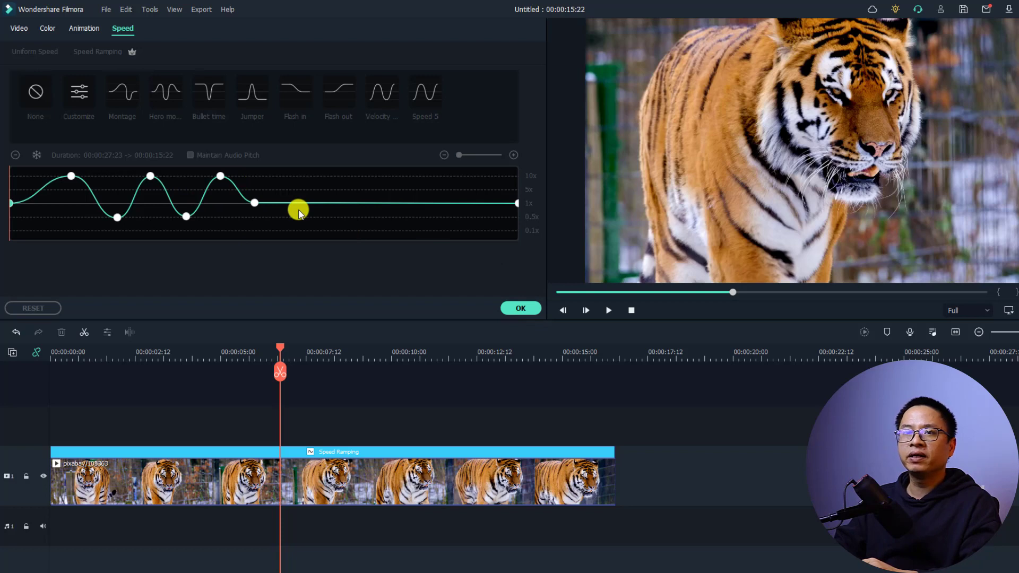
Confirm the speed ramp, then set the tiger clip's Uniform Speed to 30.00
left_click(516, 313)
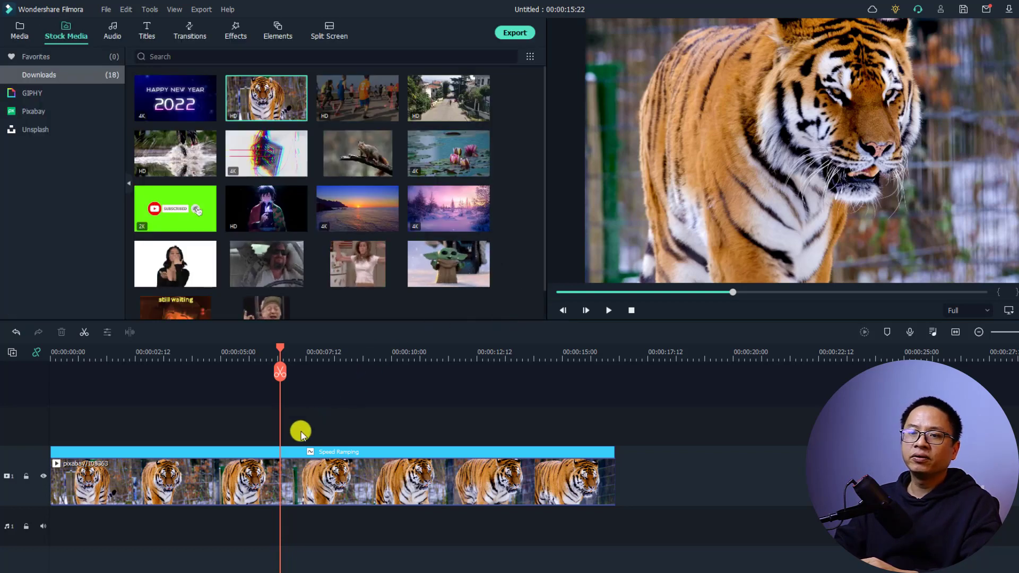
left_click(223, 467)
left_click(129, 334)
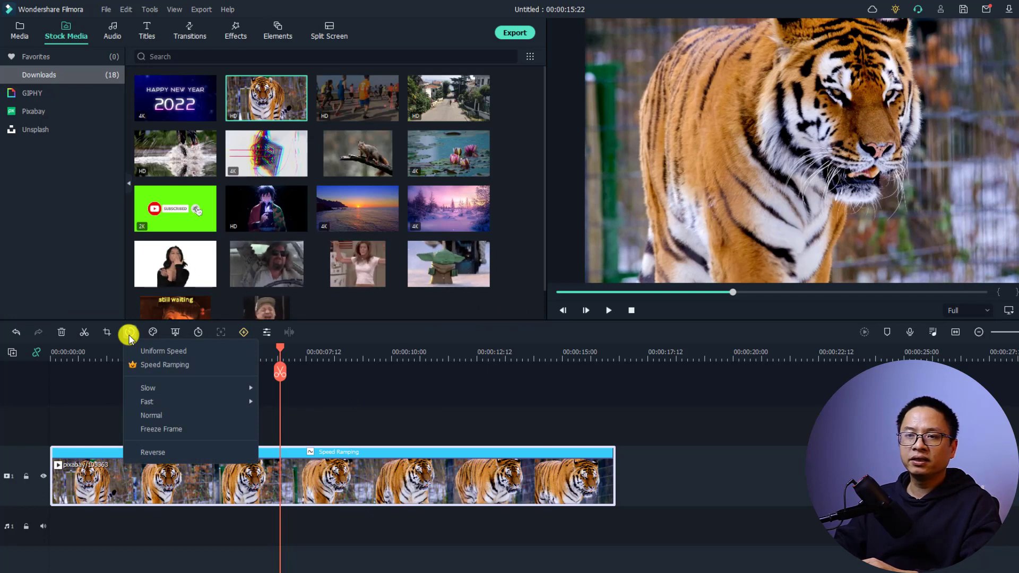
left_click(153, 351)
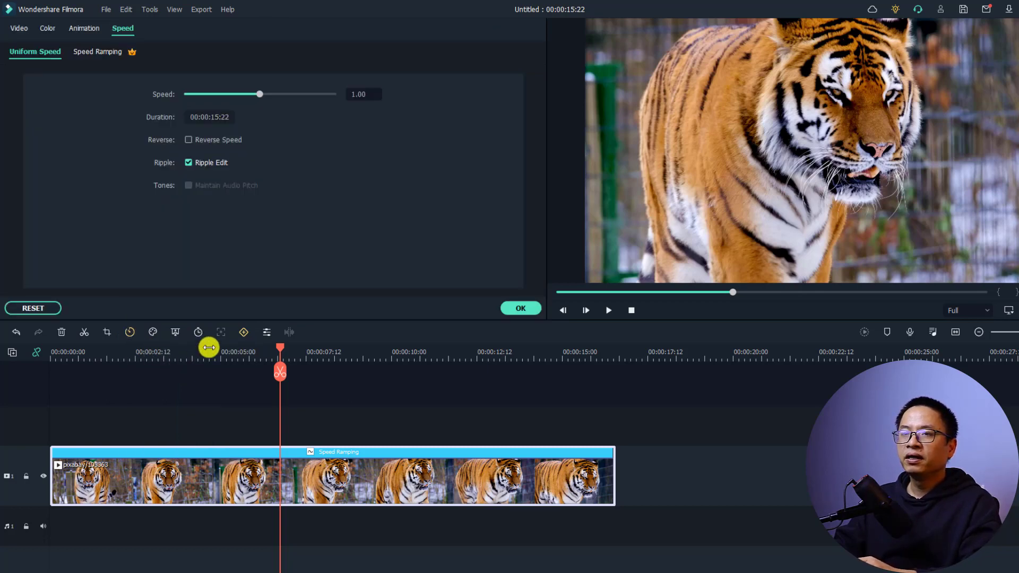
left_click(283, 95)
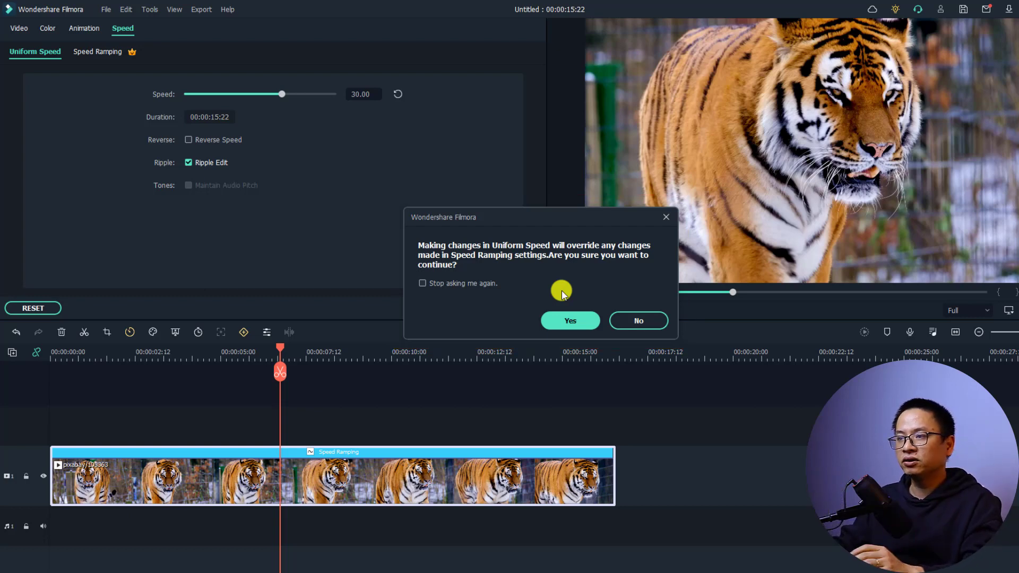
Accept overriding the ramp with 30x, then preview the 00:00:00:23 clip from the start
left_click(566, 321)
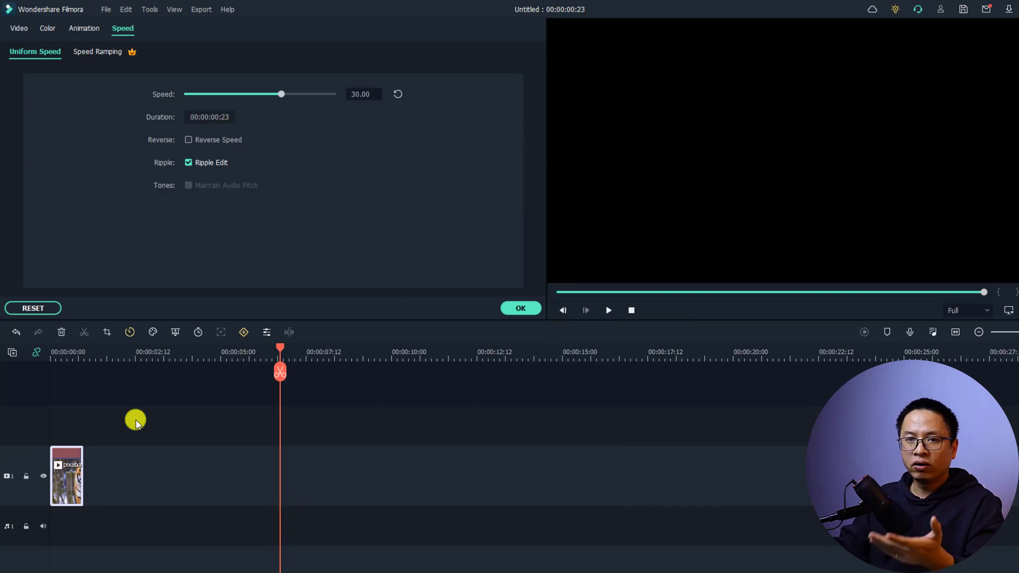
left_click(59, 355)
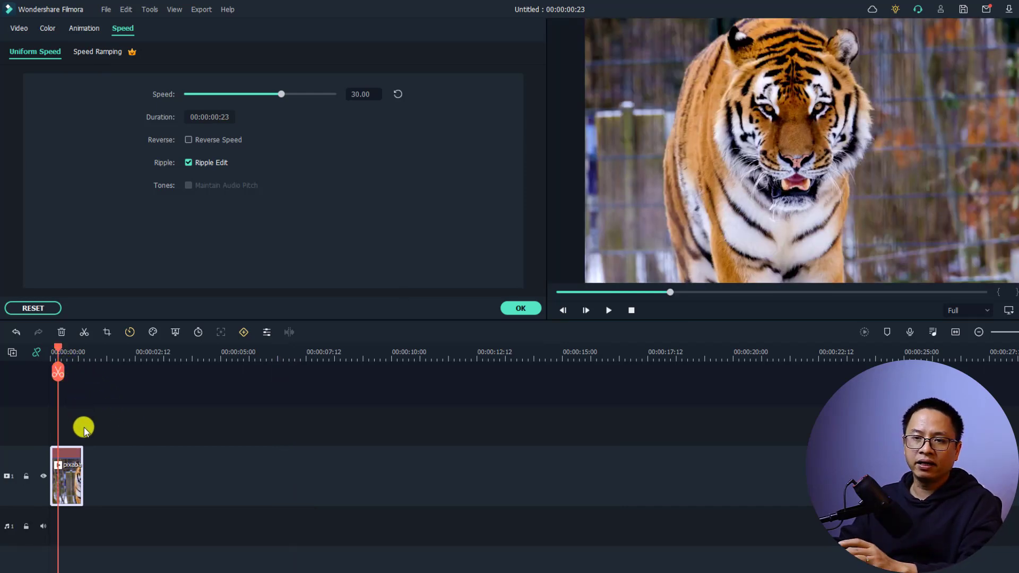
key("space")
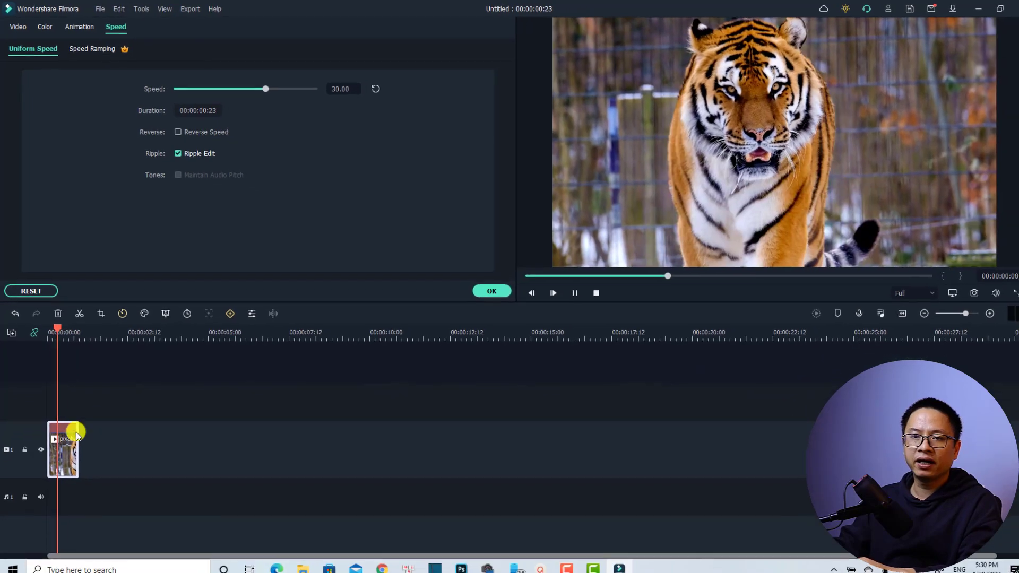
key("space")
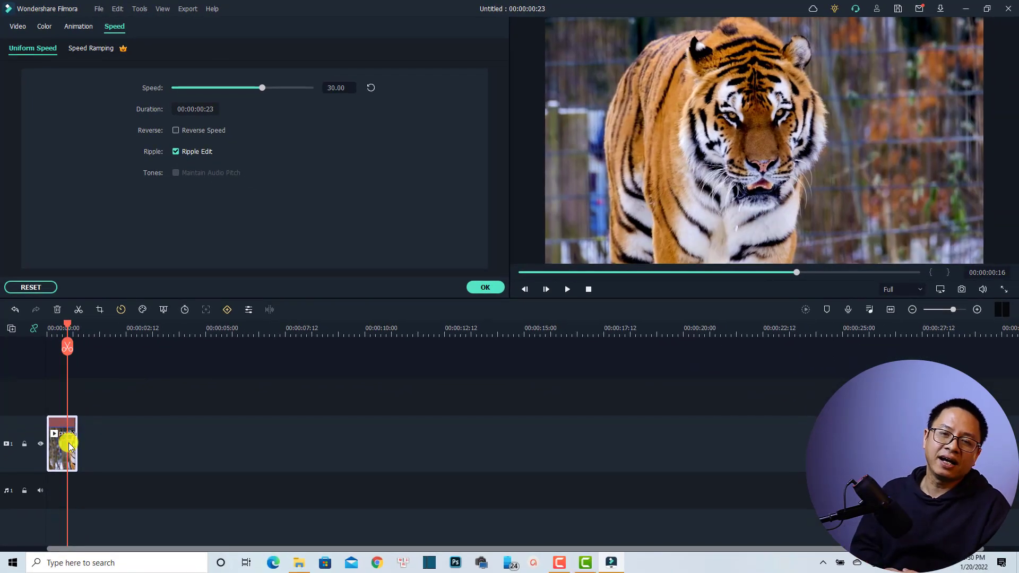